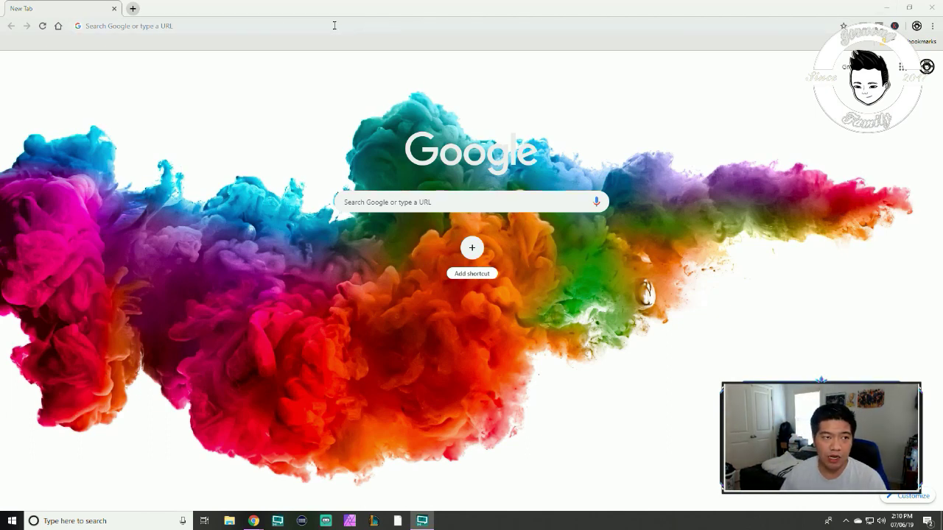
# Search Google for obs and go to the official OBS download page.
pyautogui.click(272, 25)
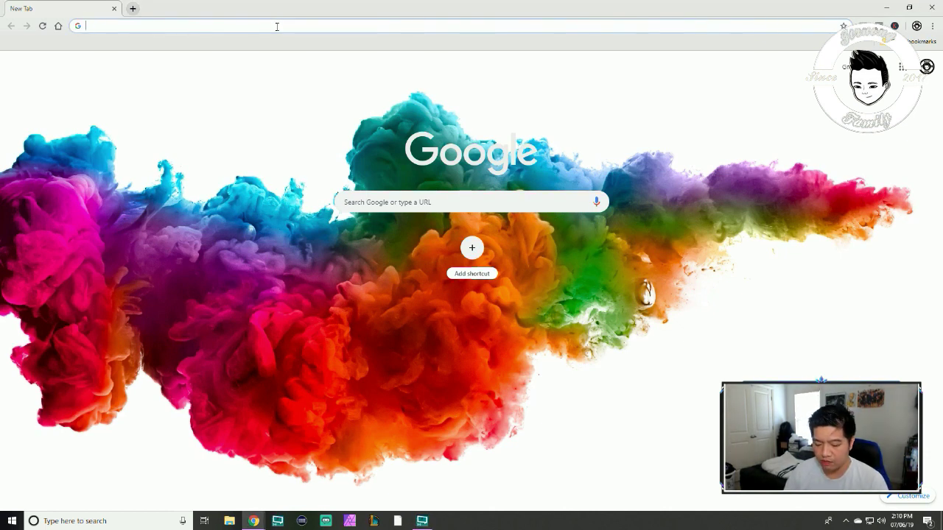
pyautogui.write('obs')
pyautogui.press('Return')
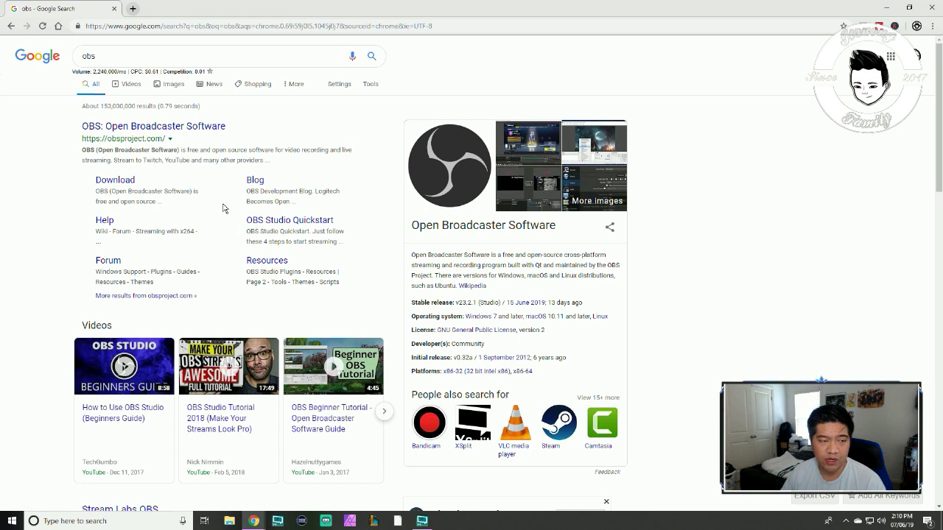
pyautogui.click(118, 179)
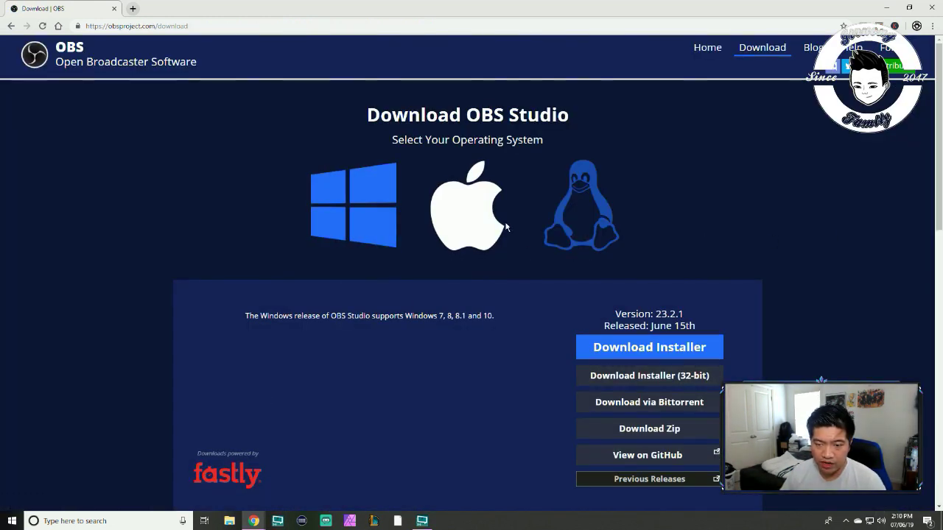
pyautogui.scroll(-1, 621, 156)
pyautogui.scroll(-1, 621, 156)
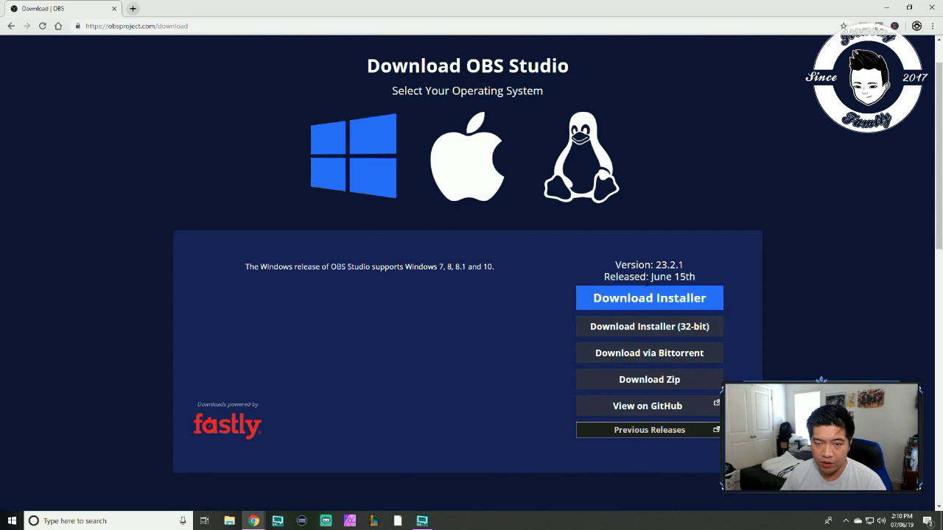
# Download the OBS Studio Windows installer, keep it despite the warning, and launch it.
pyautogui.click(685, 296)
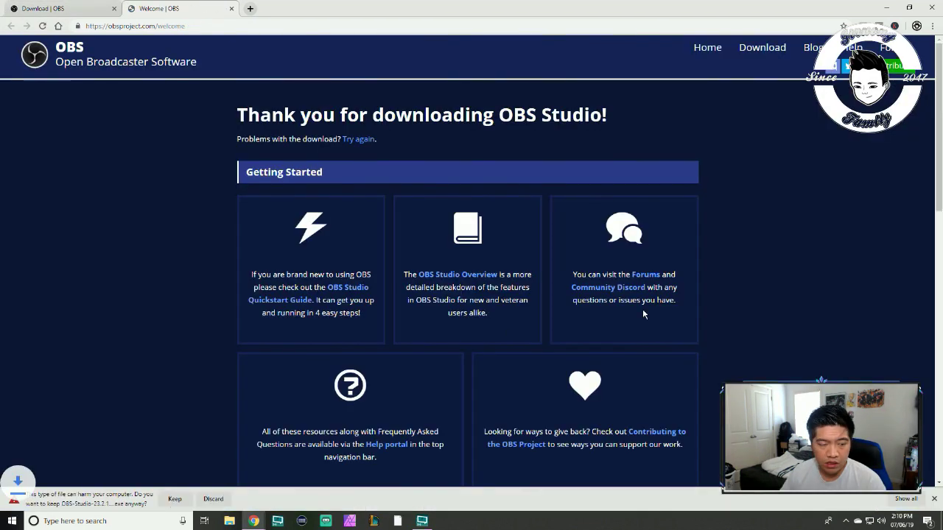
pyautogui.click(175, 498)
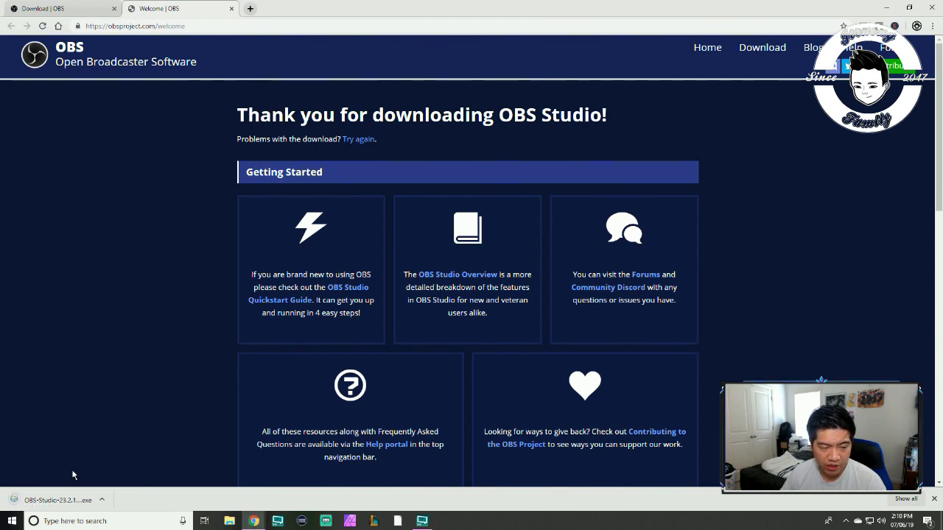
pyautogui.click(52, 500)
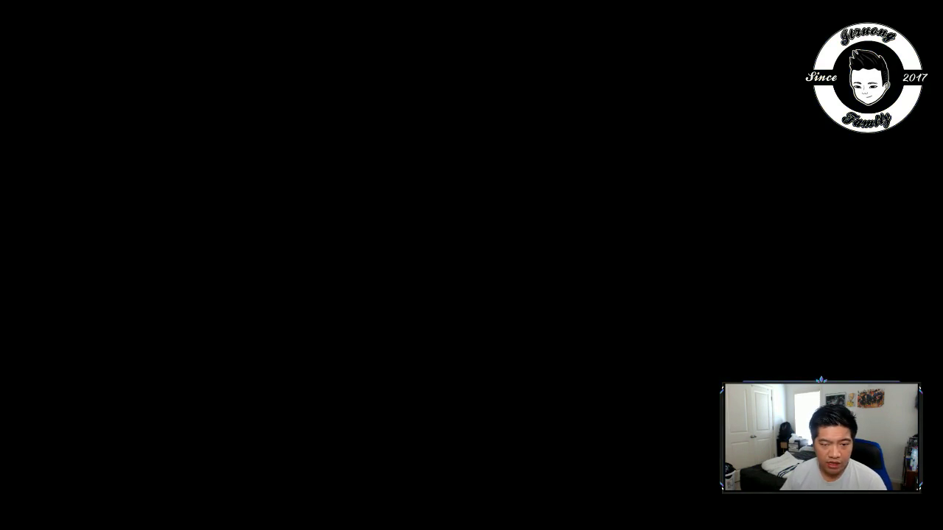
# Start OBS Studio Setup and agree to download the missing runtime components.
pyautogui.click(465, 170)
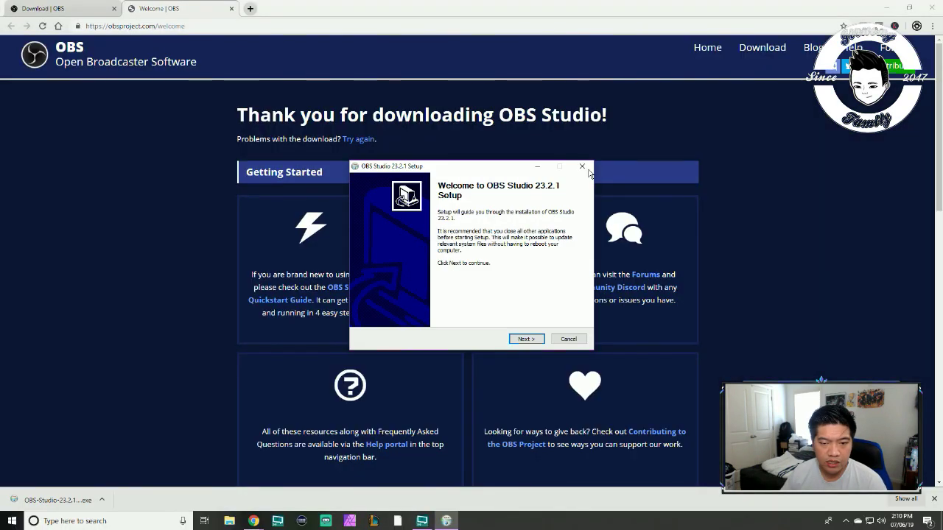
pyautogui.click(526, 339)
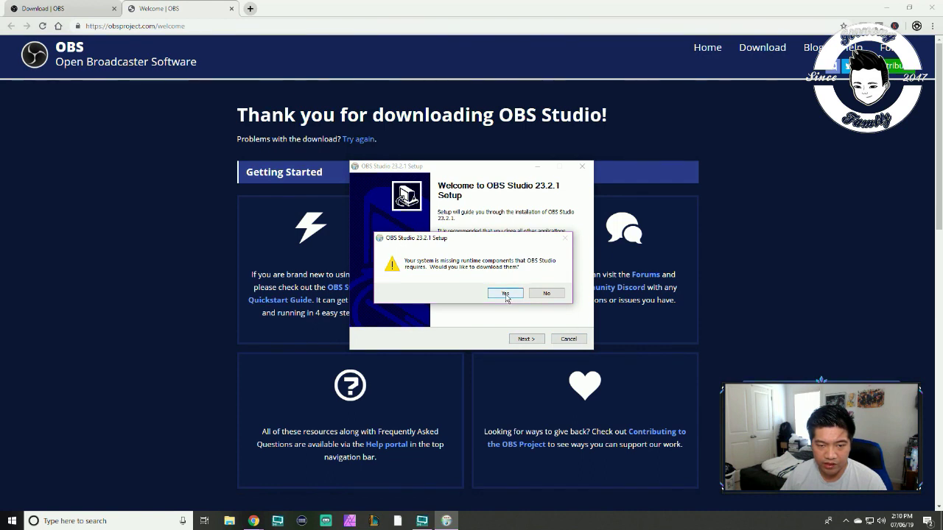
pyautogui.click(506, 293)
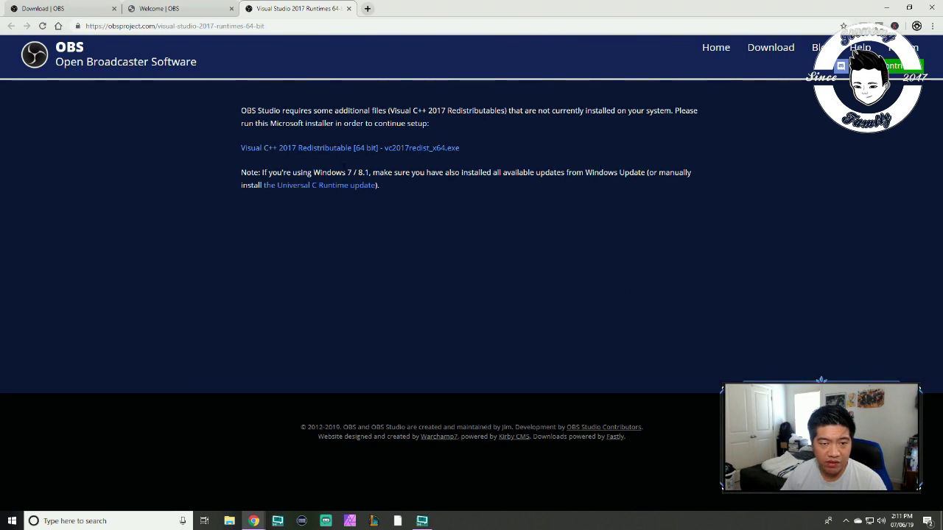
# Download and install the Visual C++ 2017 x64 redistributable, then return to the OBS thank-you page.
pyautogui.click(350, 148)
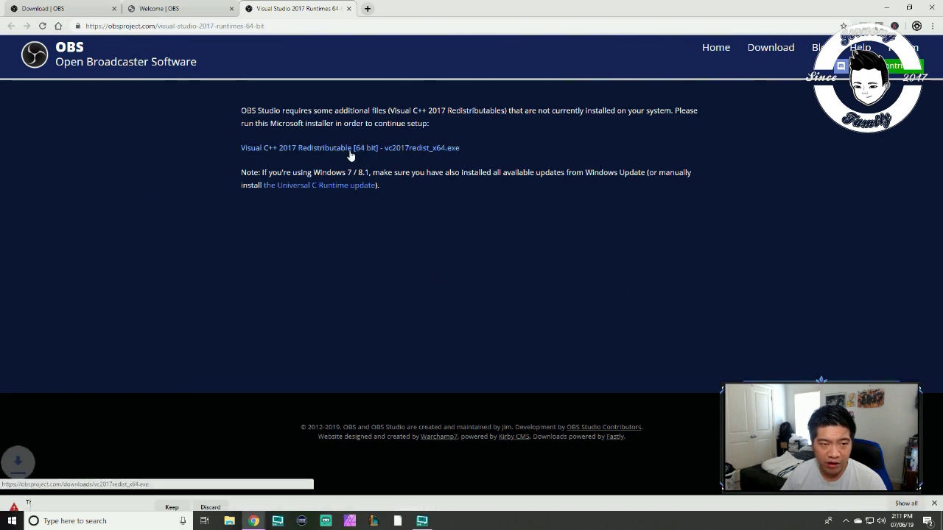
pyautogui.click(172, 499)
pyautogui.click(70, 496)
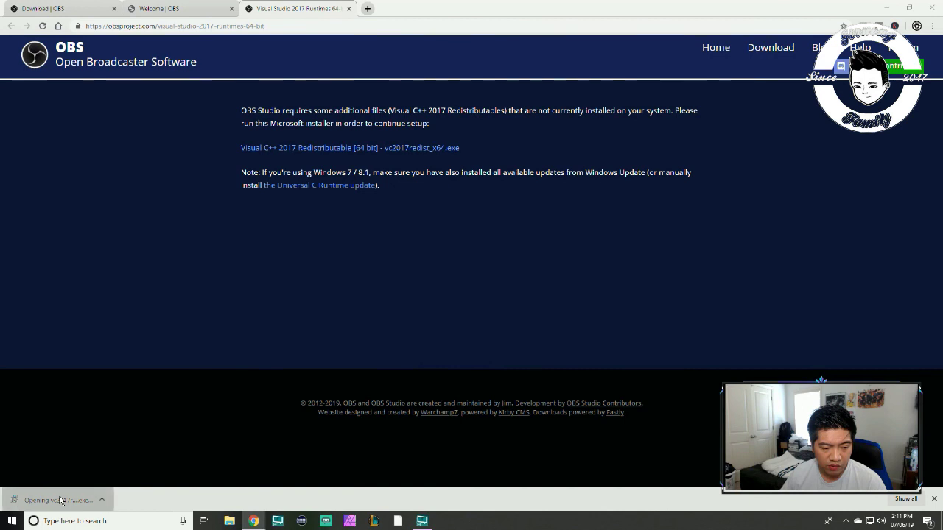
pyautogui.click(386, 302)
pyautogui.click(528, 317)
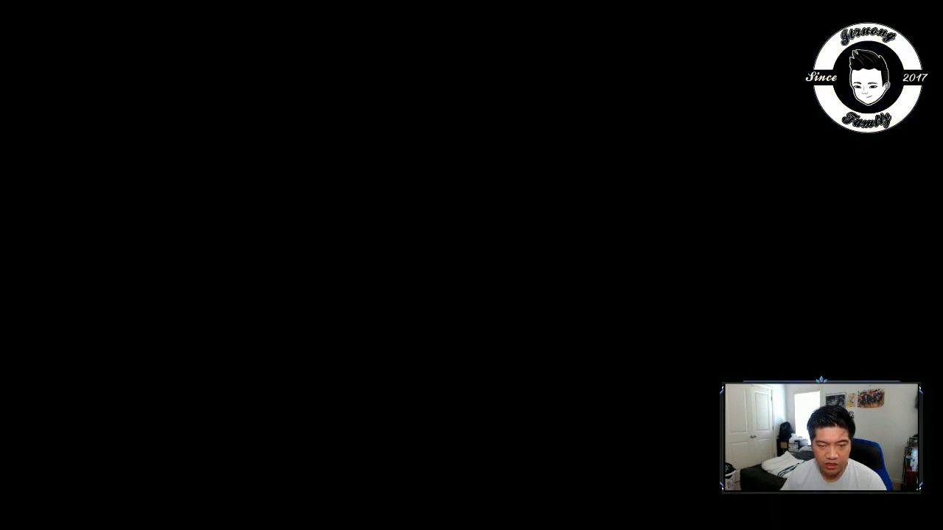
pyautogui.click(433, 320)
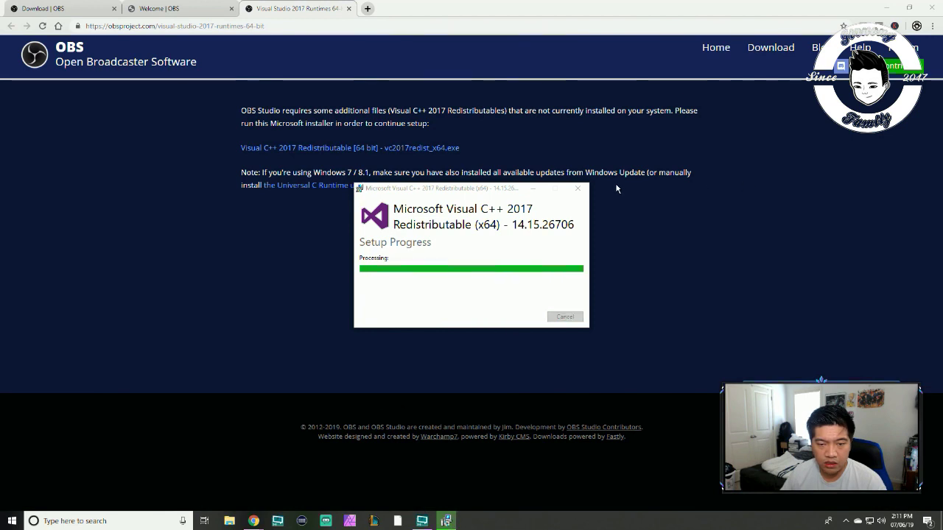
pyautogui.click(559, 318)
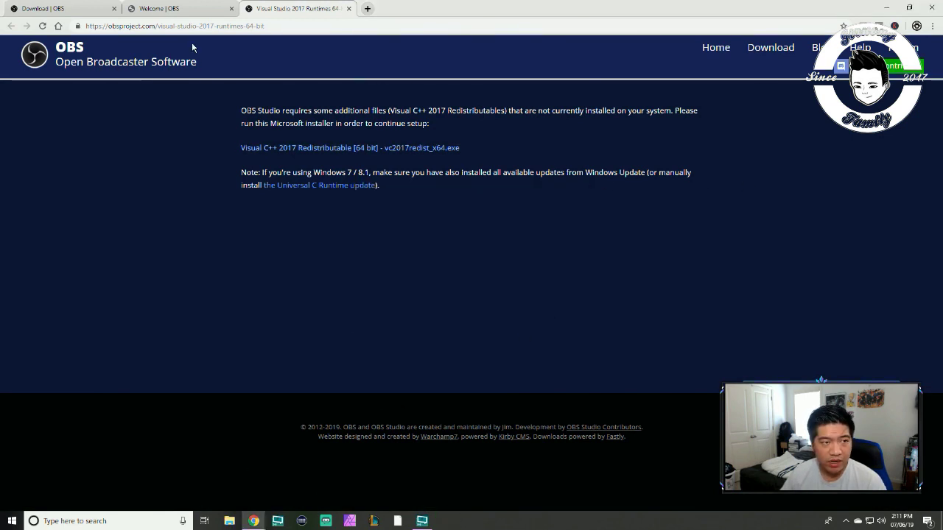
pyautogui.click(177, 8)
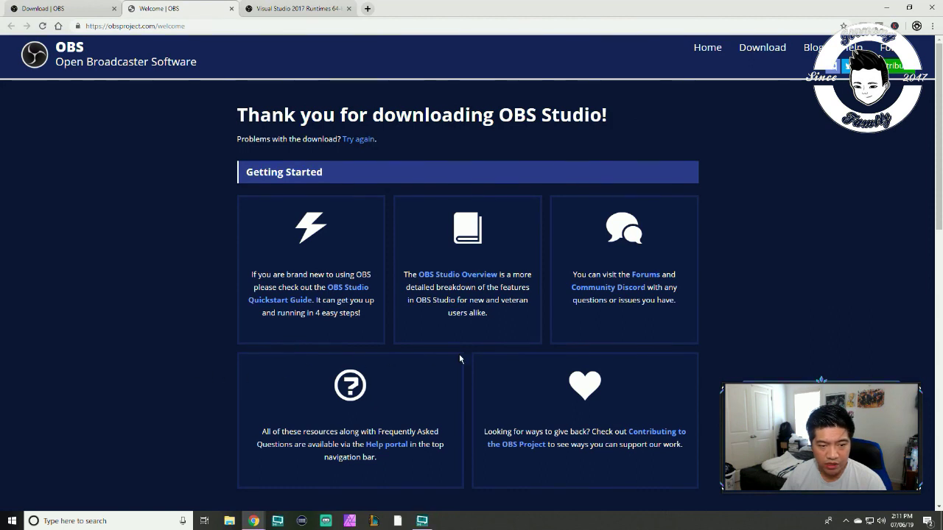
# Restart the OBS Studio 23.2.1 installer download from the thank-you page and keep the file.
pyautogui.scroll(-2, 529, 343)
pyautogui.scroll(2, 529, 343)
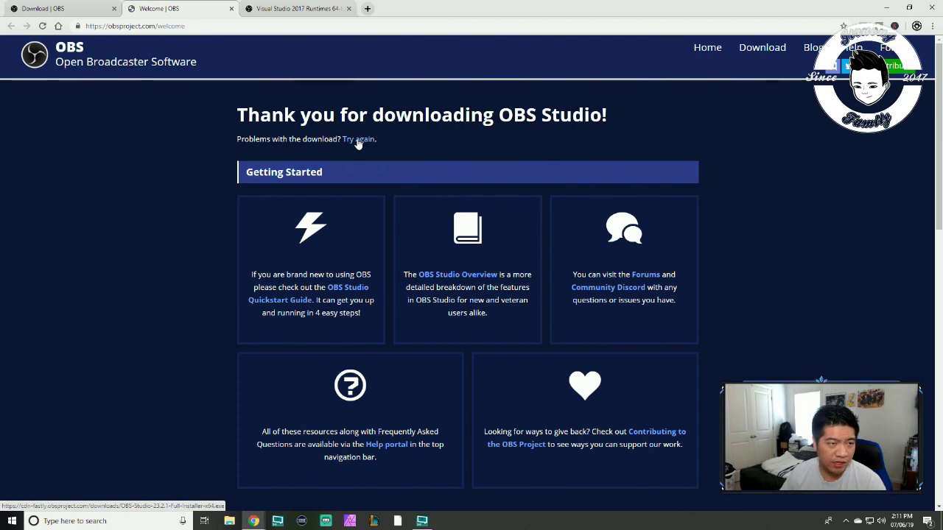
pyautogui.click(70, 15)
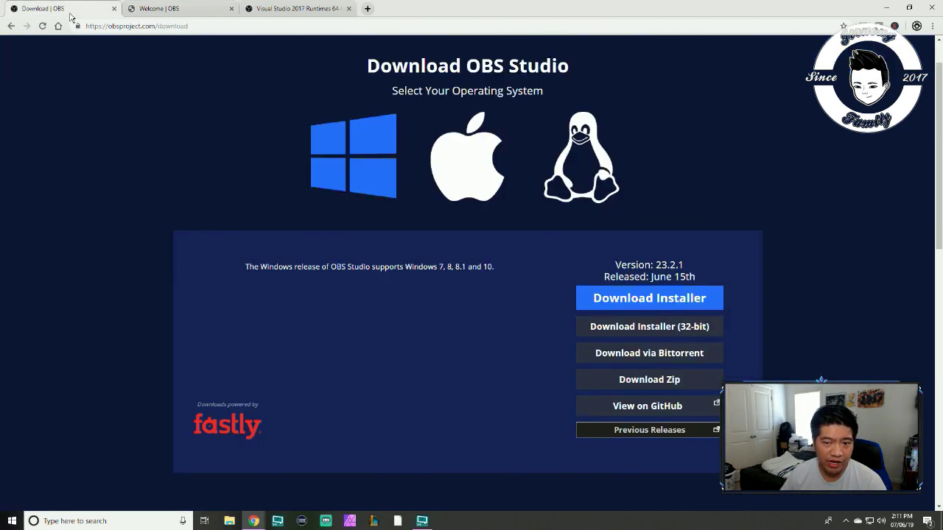
pyautogui.click(210, 13)
pyautogui.click(364, 141)
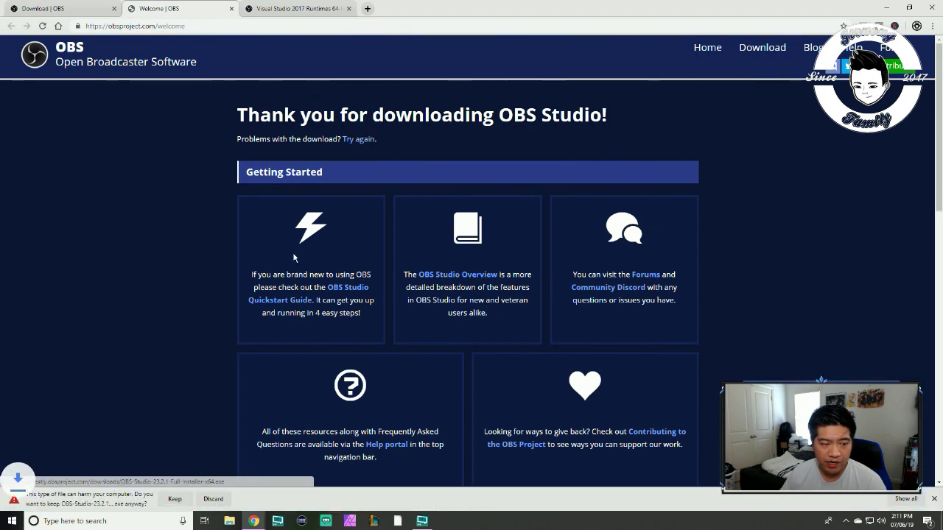
pyautogui.click(169, 500)
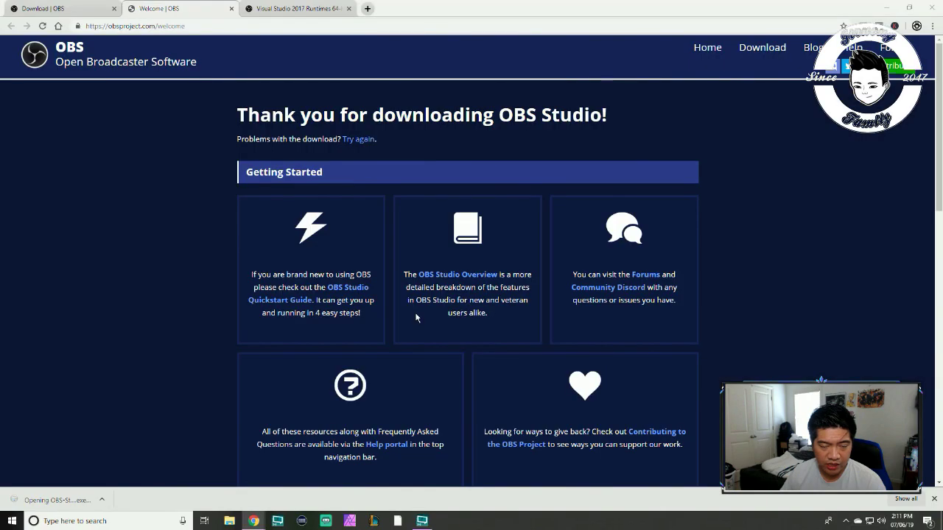
# Accept the OBS licence and browse the install location to the D: drive.
pyautogui.click(537, 342)
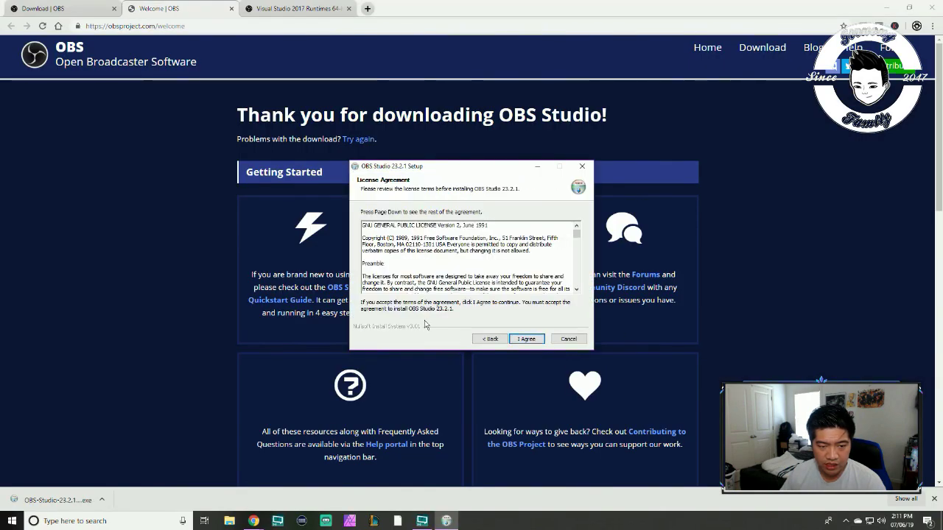
pyautogui.click(537, 340)
pyautogui.click(548, 281)
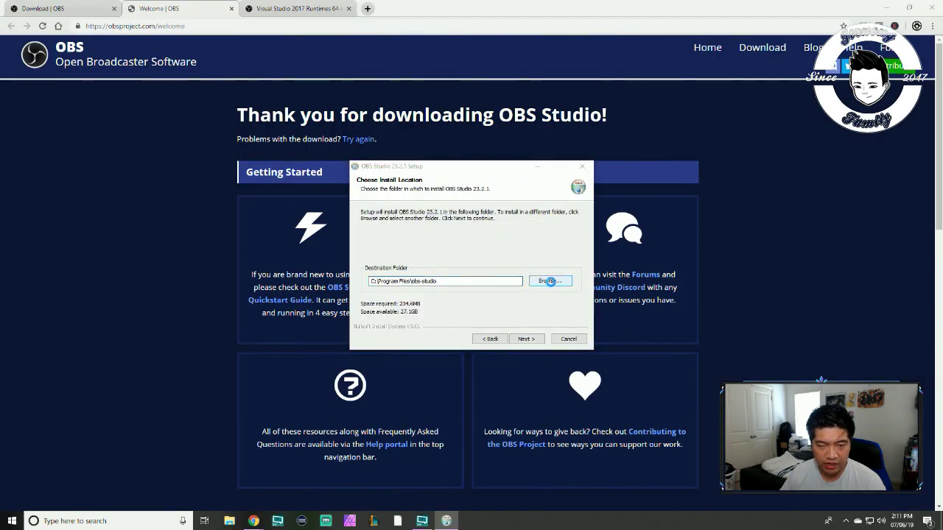
pyautogui.scroll(3, 462, 294)
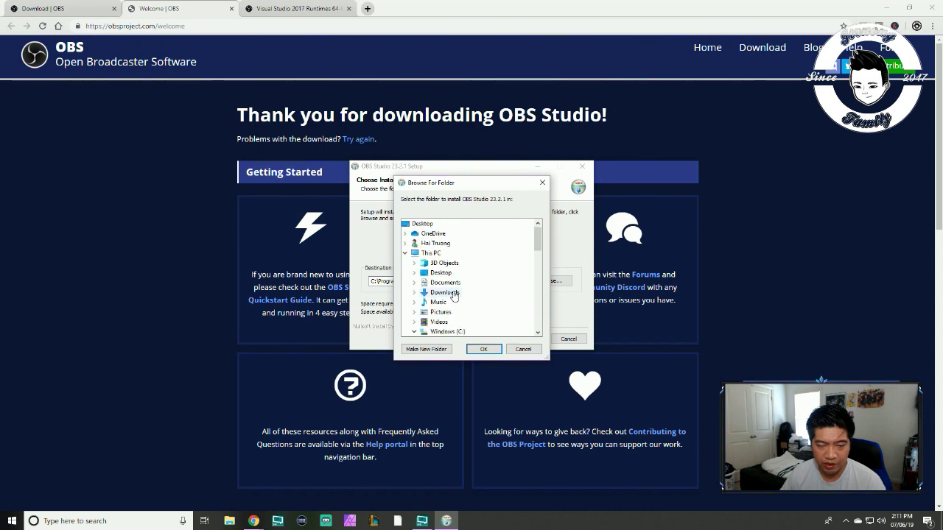
pyautogui.click(404, 252)
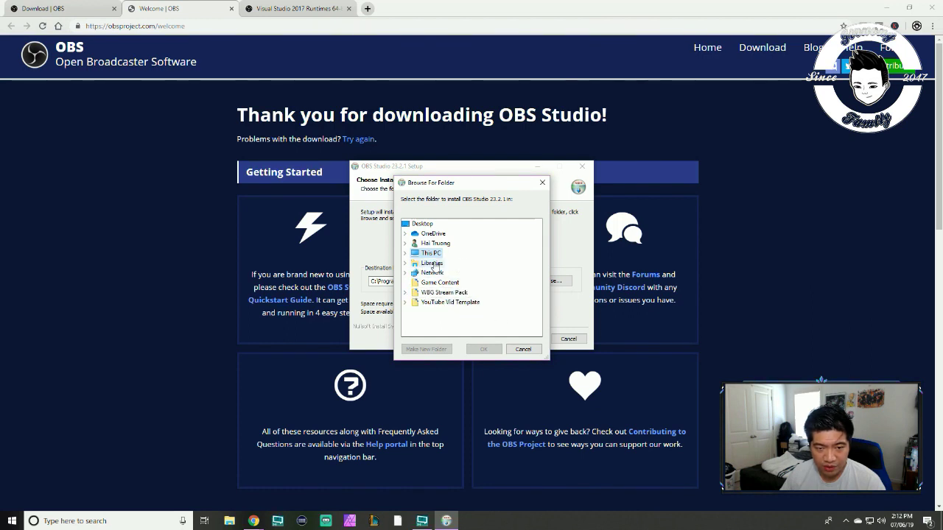
pyautogui.doubleClick(427, 253)
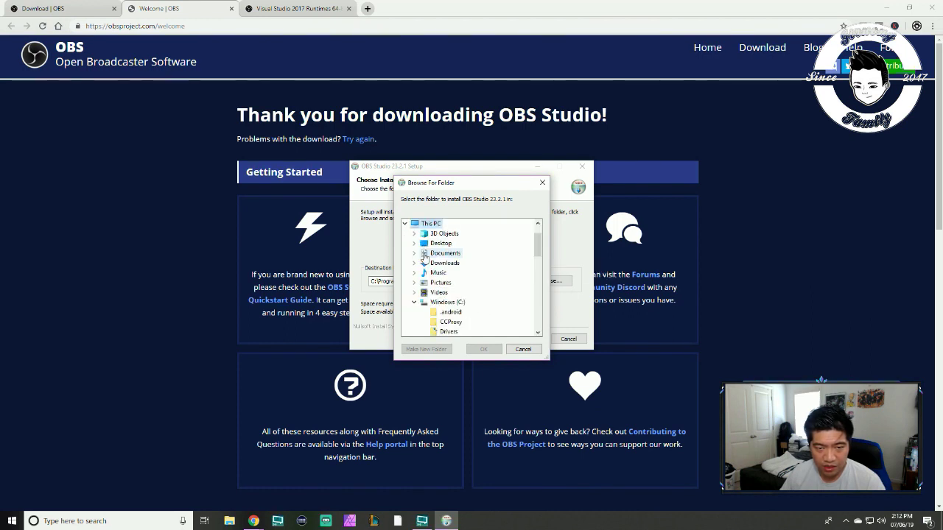
pyautogui.scroll(-2, 482, 278)
pyautogui.click(421, 245)
pyautogui.click(415, 244)
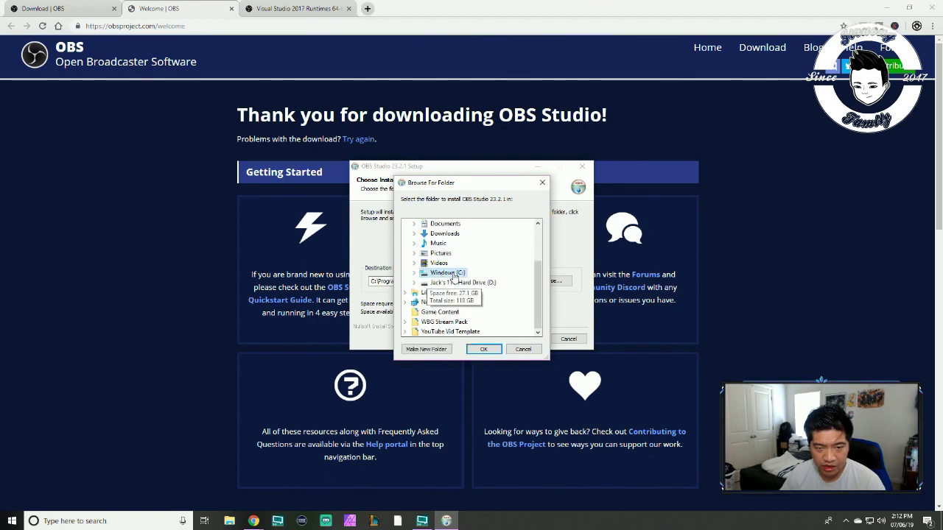
pyautogui.doubleClick(463, 283)
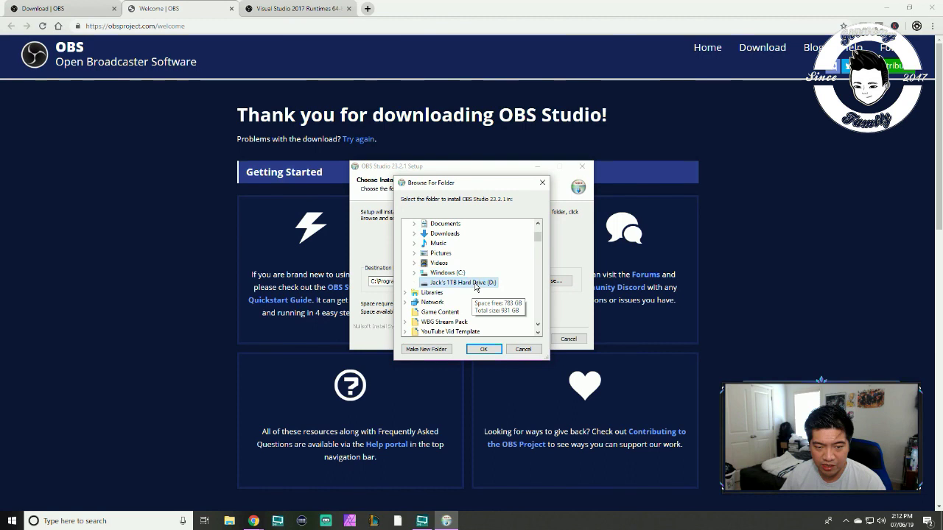
pyautogui.scroll(-5, 472, 287)
# Create a new folder named OBS STUDIO on D: and use it as the install folder.
pyautogui.click(425, 349)
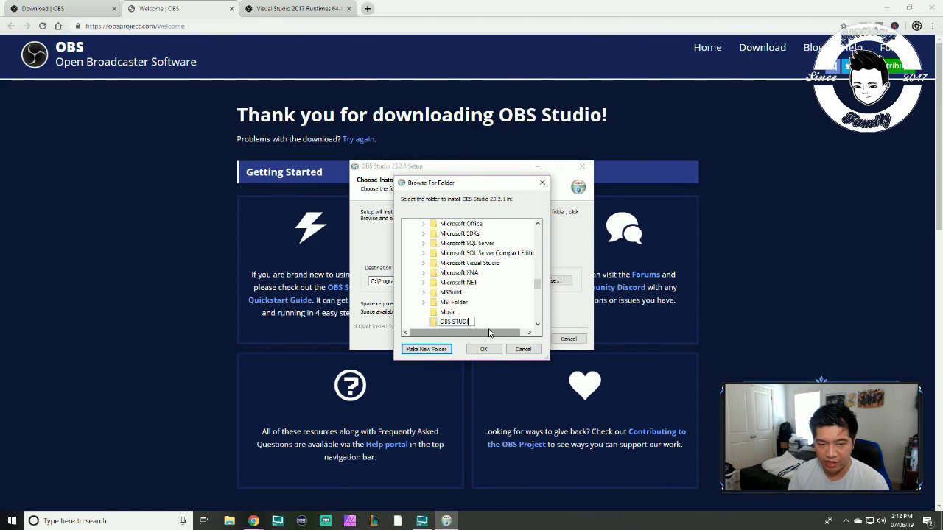
pyautogui.write('OBS STUDIO')
pyautogui.press('Return')
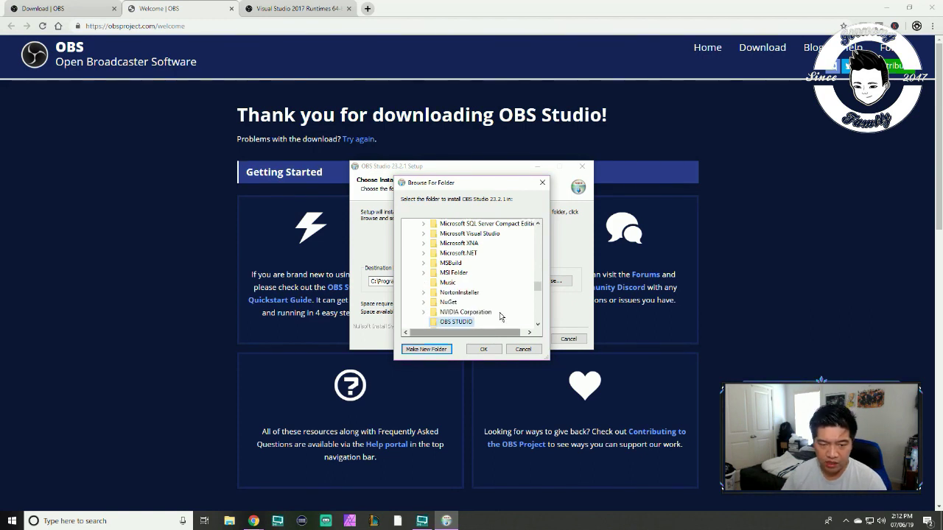
pyautogui.click(486, 349)
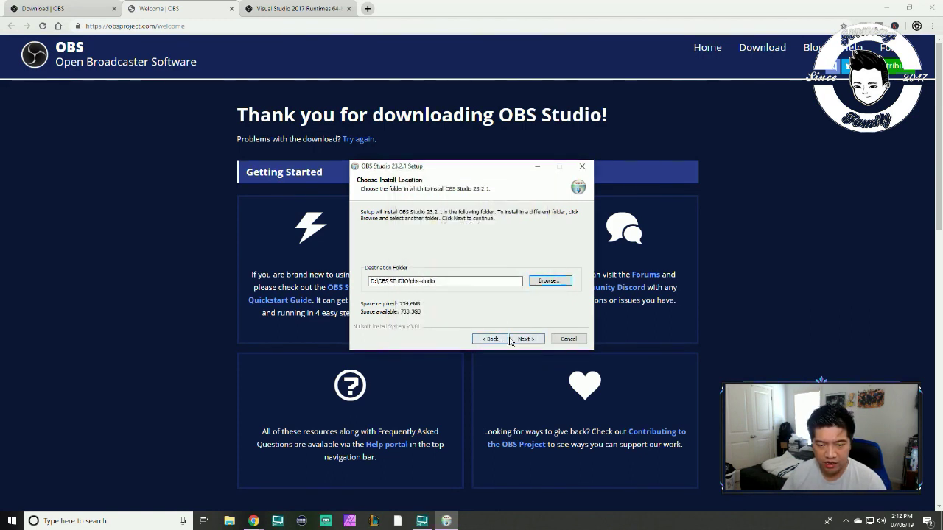
# Include the Plugins with Realsense Source component and start installing OBS Studio.
pyautogui.click(523, 340)
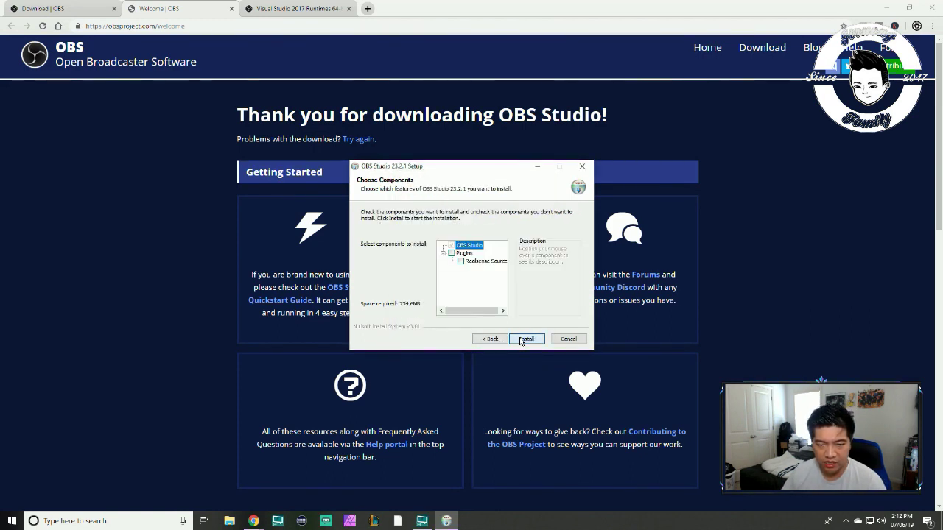
pyautogui.click(451, 253)
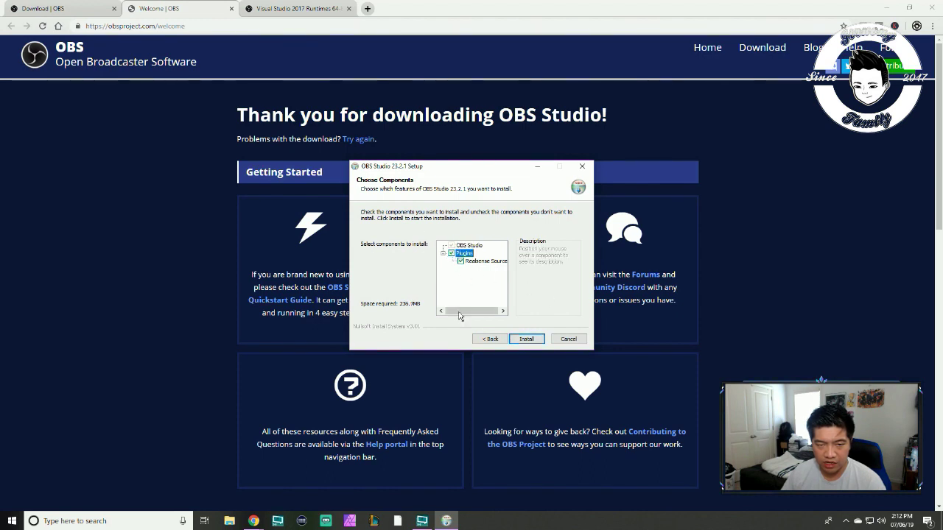
pyautogui.click(526, 339)
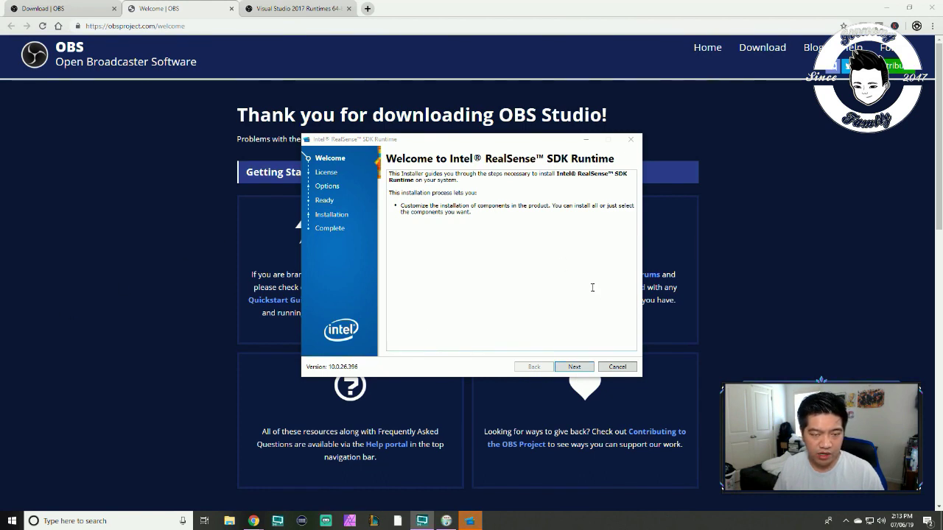
# Get past the RealSense welcome and prerequisite pages and accept the license terms.
pyautogui.click(568, 369)
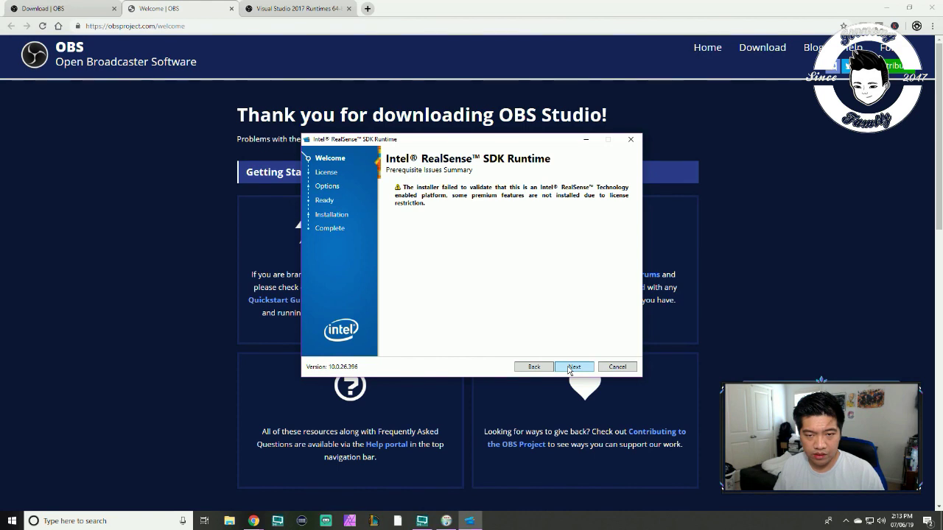
pyautogui.click(569, 369)
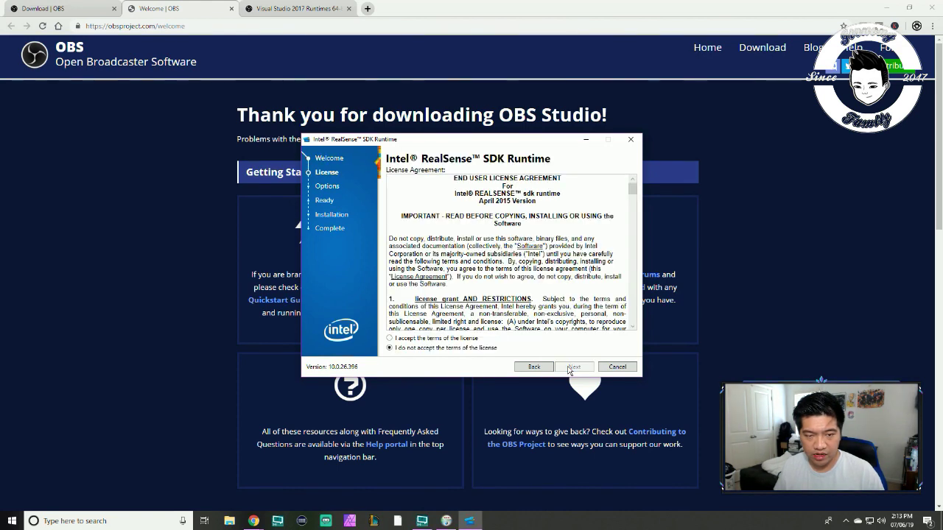
pyautogui.click(413, 340)
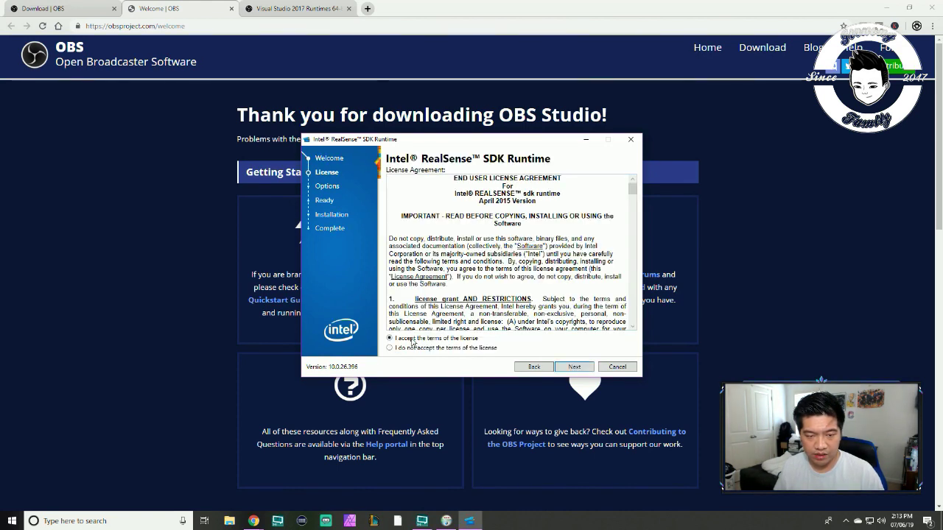
pyautogui.click(576, 367)
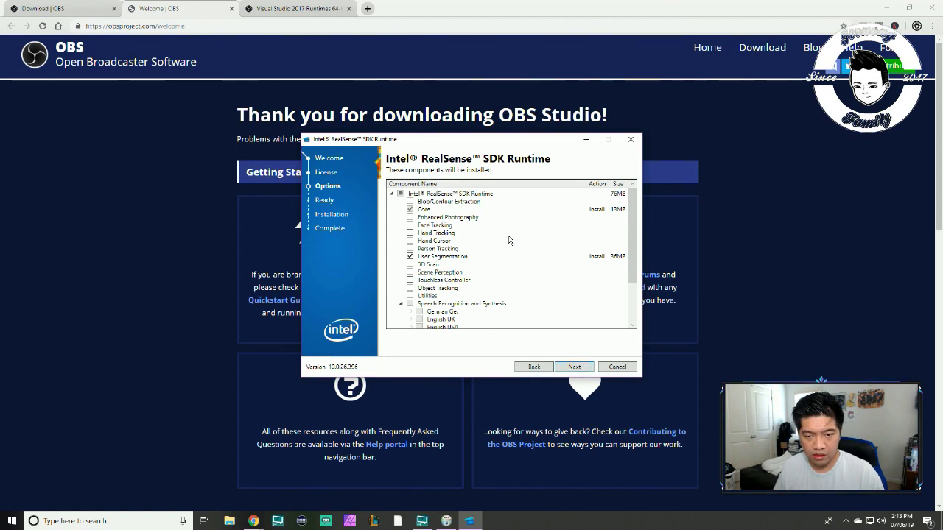
# Install only Core and User Segmentation, continuing past the download error.
pyautogui.click(409, 201)
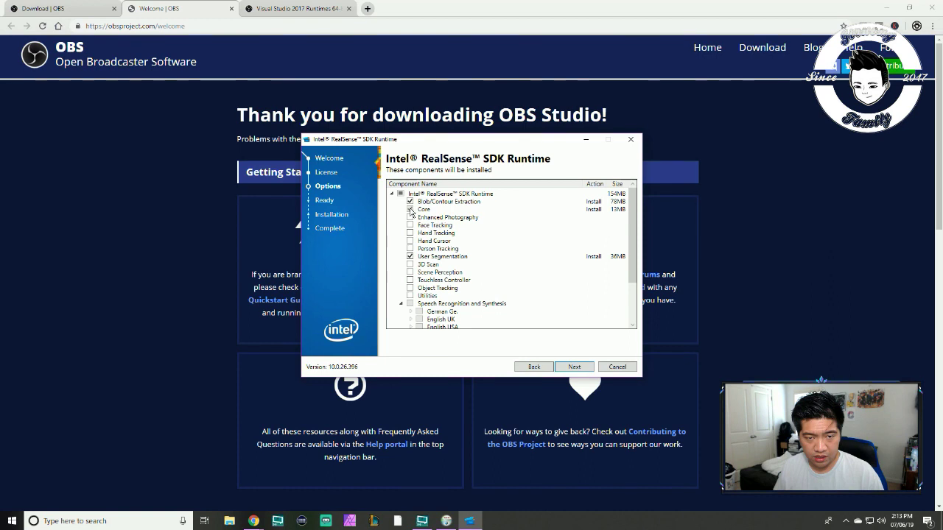
pyautogui.click(410, 202)
pyautogui.scroll(-2, 645, 223)
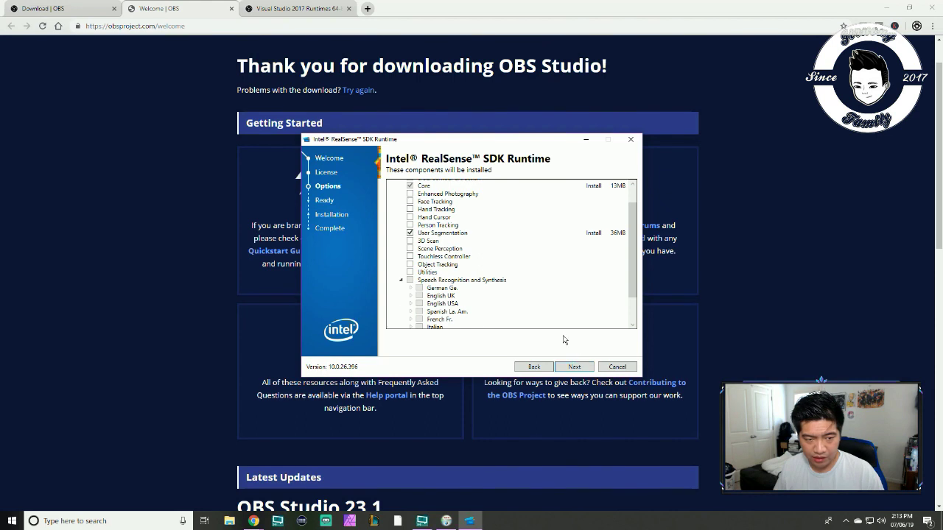
pyautogui.click(574, 367)
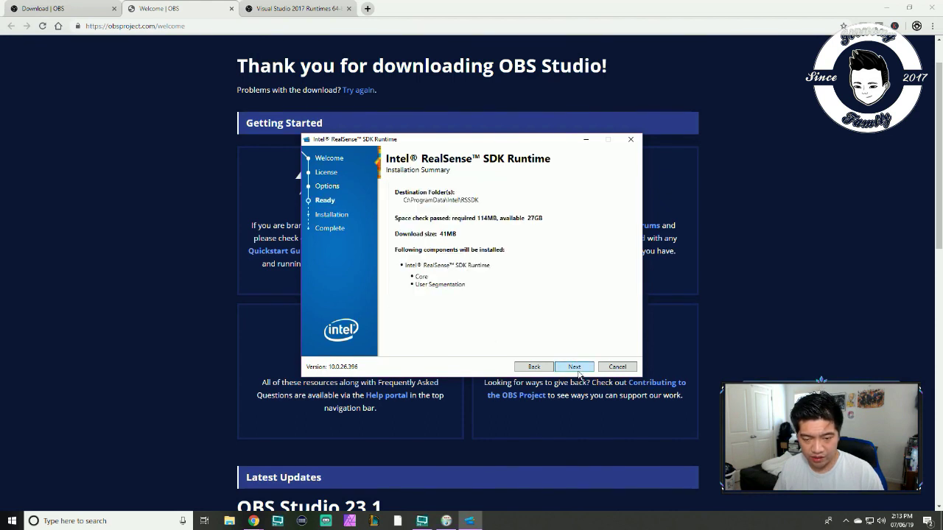
pyautogui.click(575, 368)
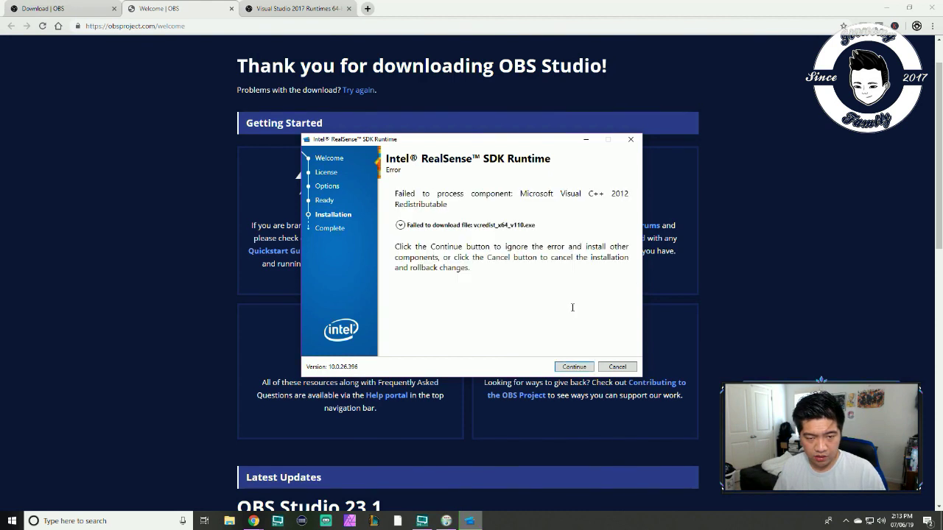
pyautogui.click(574, 367)
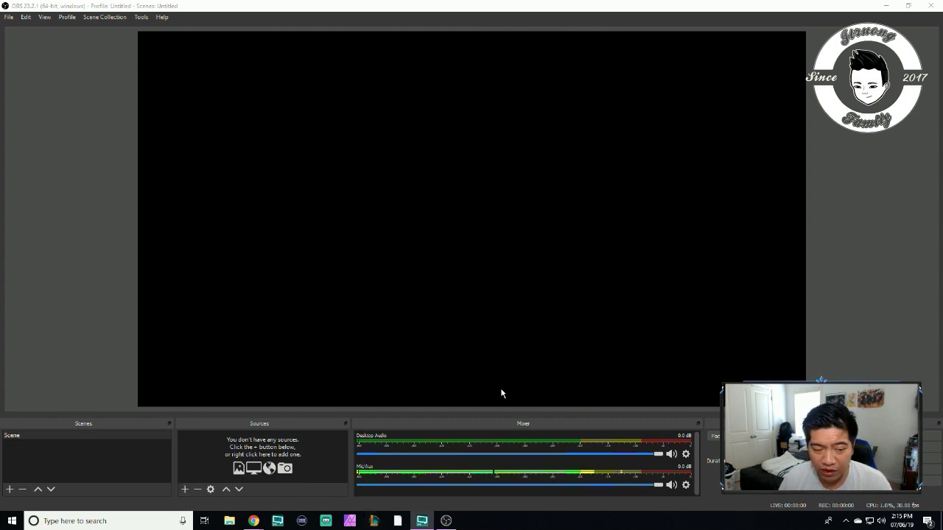
# Create a new Image source named Image in the scene.
pyautogui.click(185, 488)
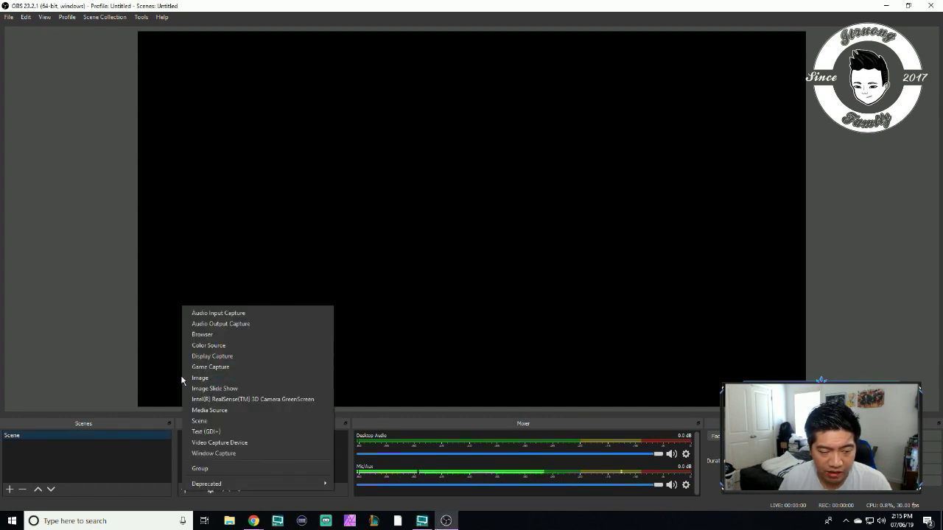
pyautogui.click(226, 378)
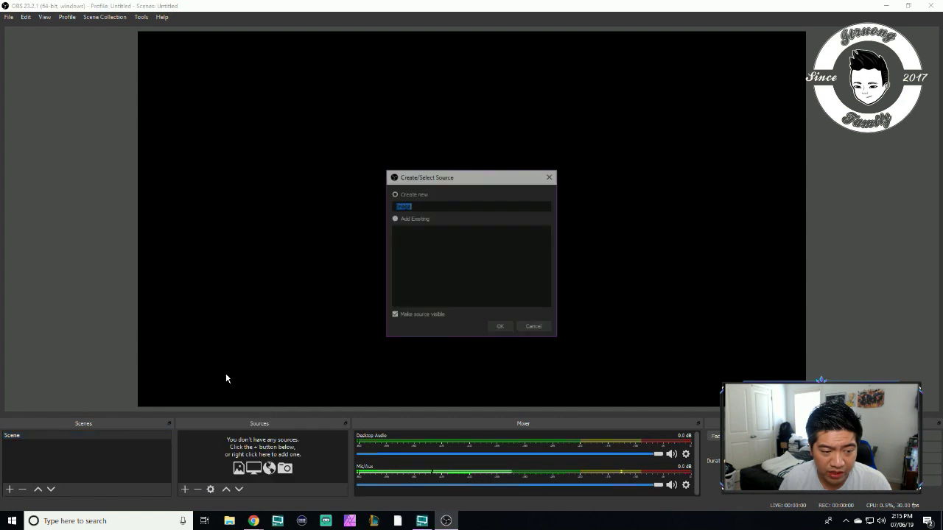
pyautogui.click(499, 325)
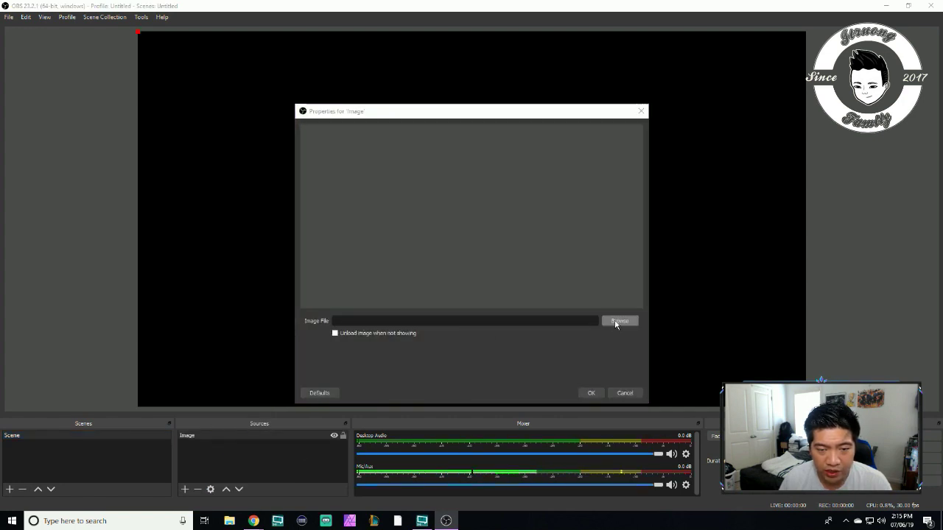
# Set the Image source to WIN_20190701_14_26_48_Pro.jpg from Pictures > Camera Roll.
pyautogui.click(619, 322)
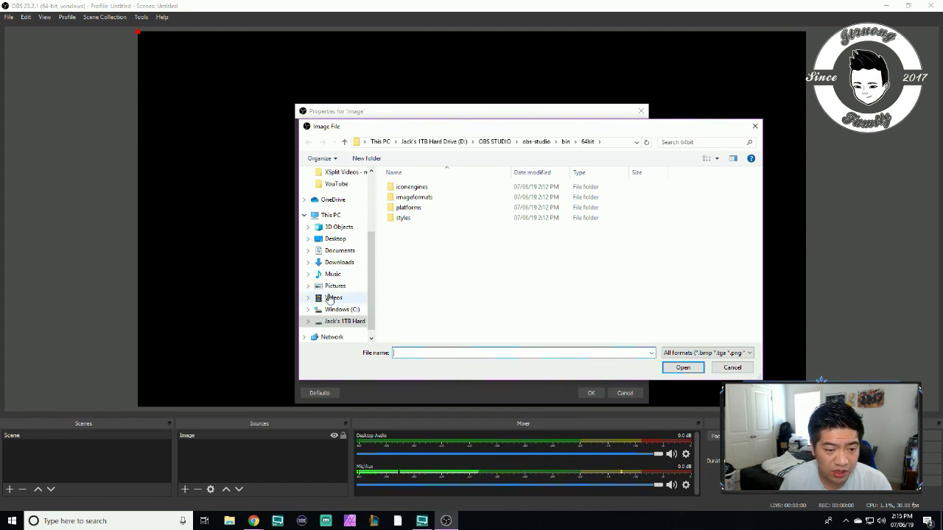
pyautogui.click(333, 298)
pyautogui.doubleClick(678, 210)
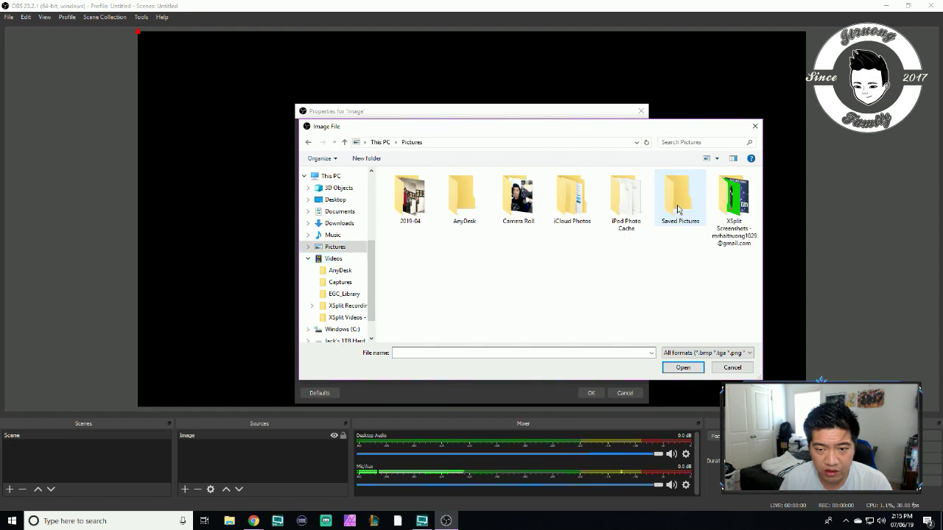
pyautogui.doubleClick(520, 203)
pyautogui.doubleClick(412, 195)
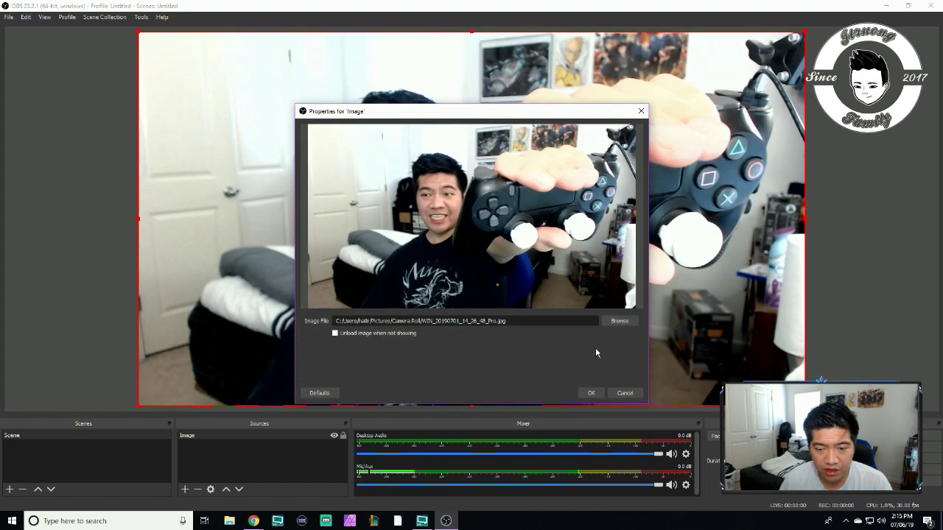
pyautogui.click(590, 393)
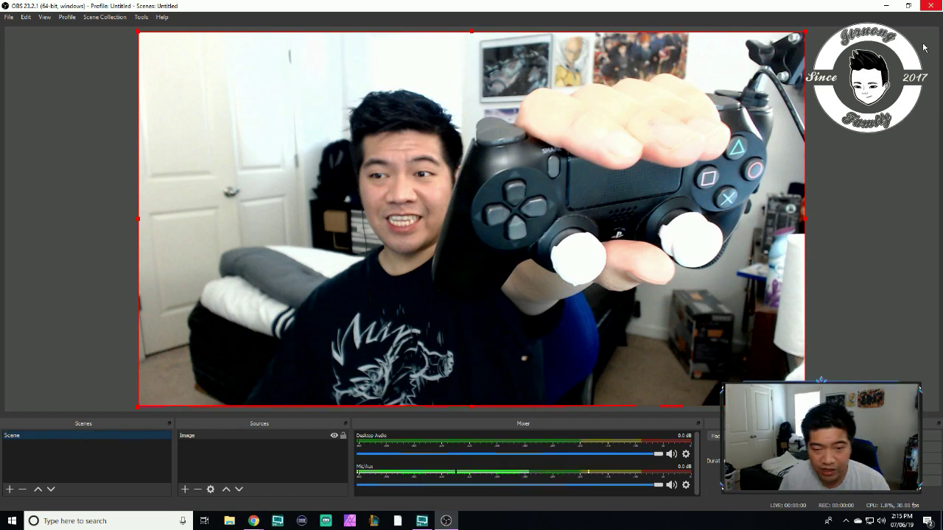
pyautogui.click(184, 489)
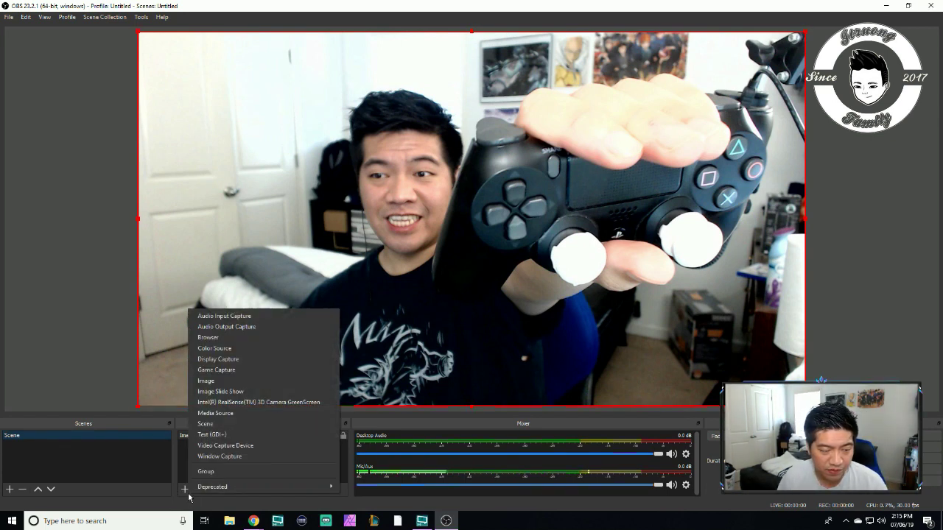
# Add a Display Capture of Display 2 and shrink it into a top-left inset over the photo.
pyautogui.click(254, 359)
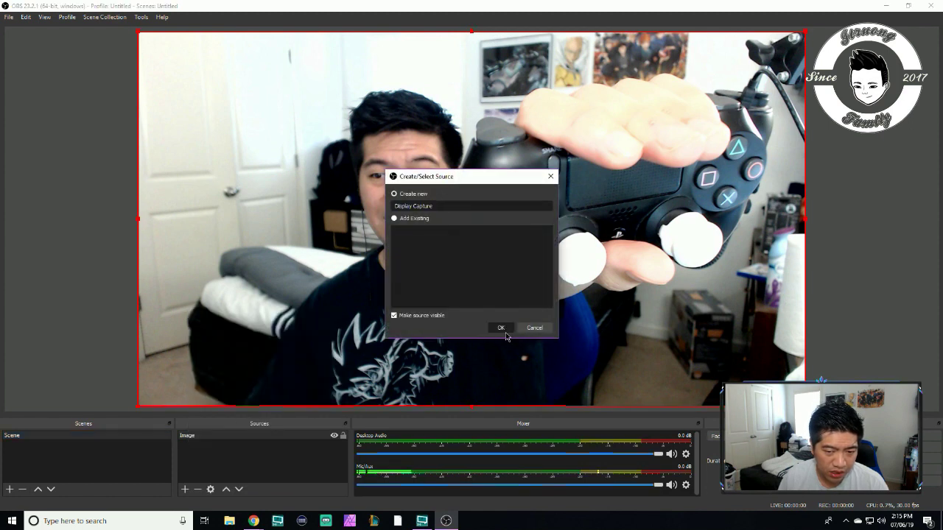
pyautogui.click(494, 328)
pyautogui.click(373, 324)
pyautogui.click(383, 331)
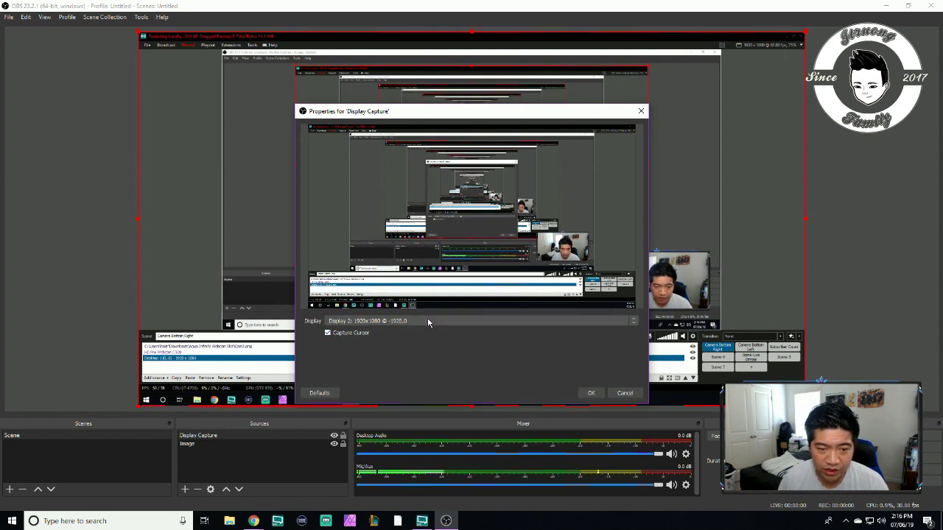
pyautogui.click(428, 320)
pyautogui.click(413, 331)
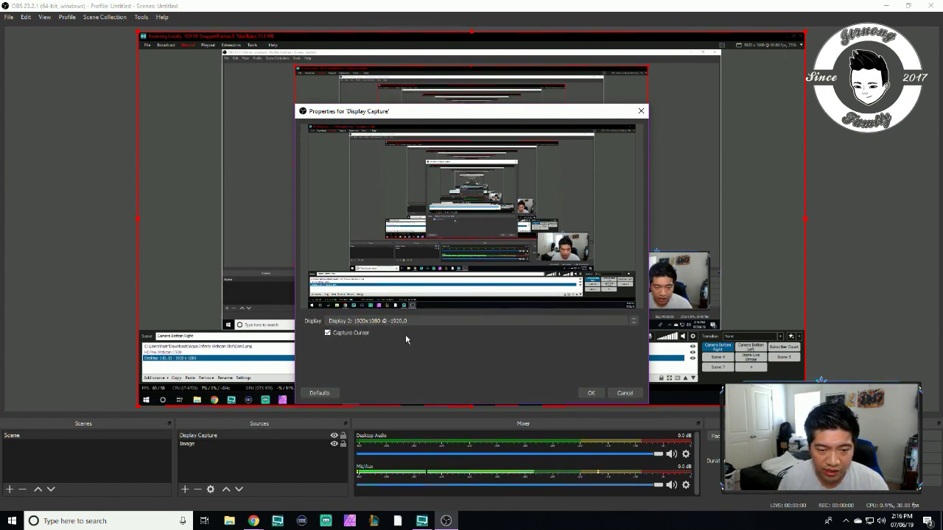
pyautogui.click(591, 393)
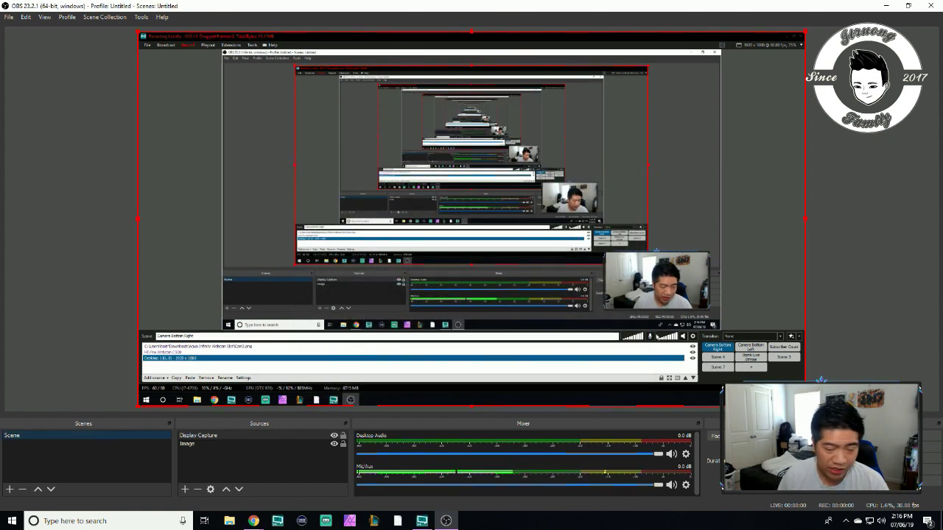
pyautogui.moveTo(806, 38); pyautogui.dragTo(484, 210)
pyautogui.moveTo(430, 268); pyautogui.dragTo(756, 264)
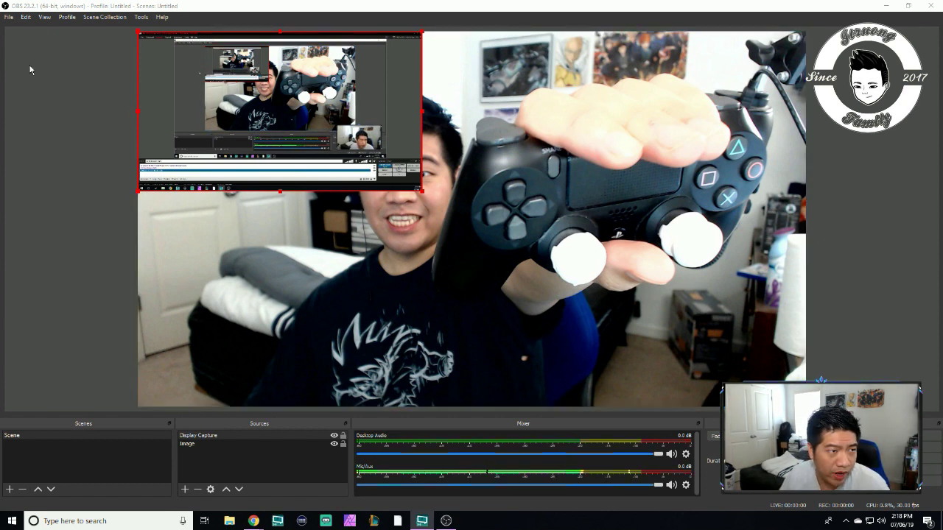
# Choose YouTube / YouTube Gaming with the Primary YouTube ingest server in Stream settings, then close Settings.
pyautogui.click(9, 17)
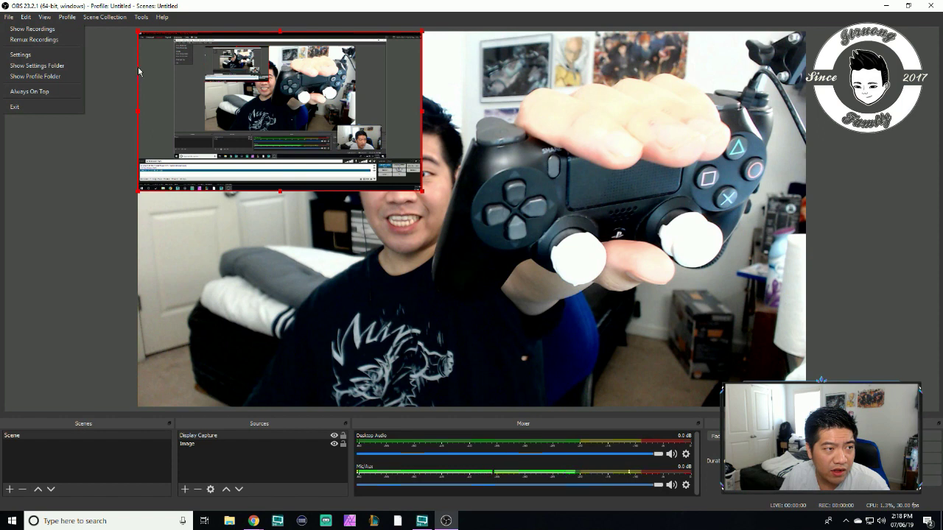
pyautogui.click(48, 55)
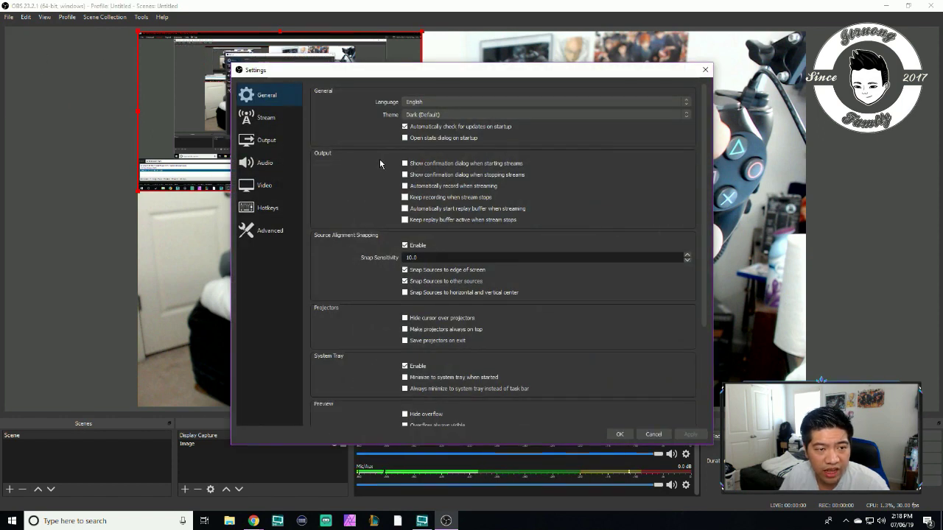
pyautogui.click(266, 117)
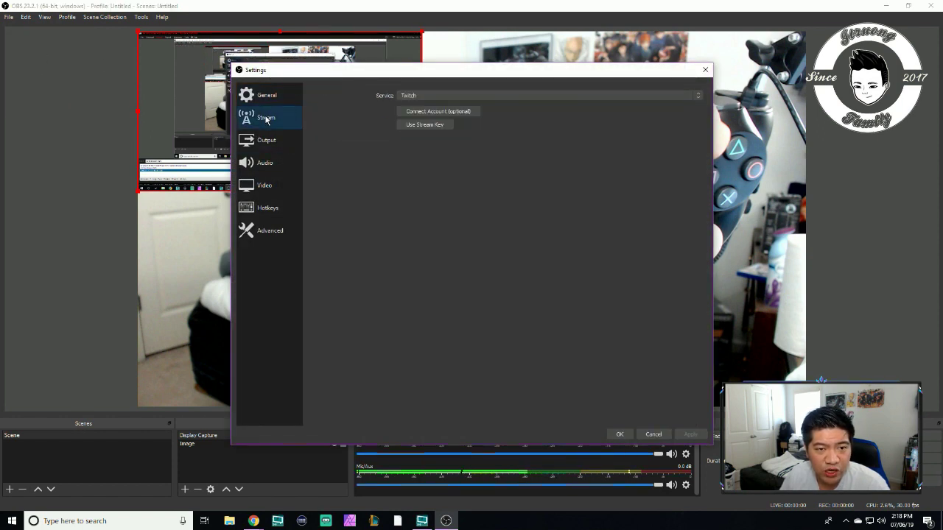
pyautogui.click(505, 96)
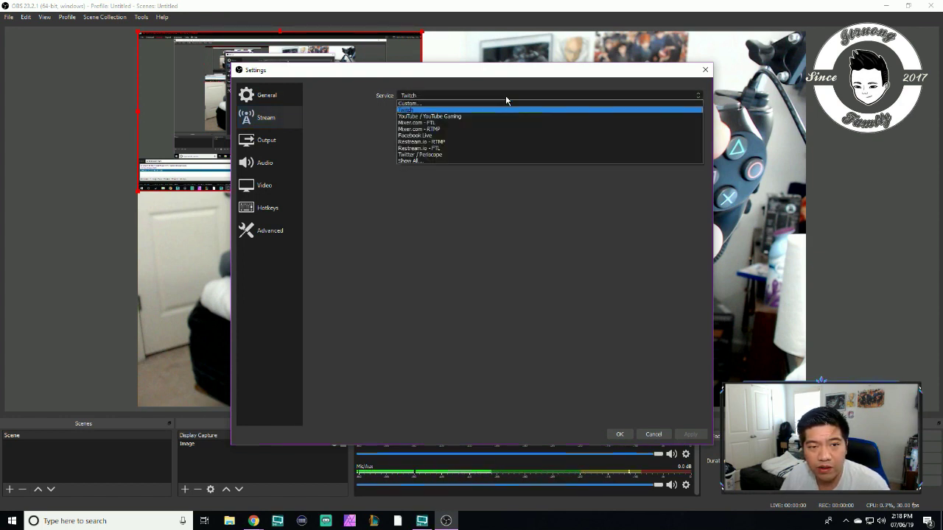
pyautogui.click(462, 116)
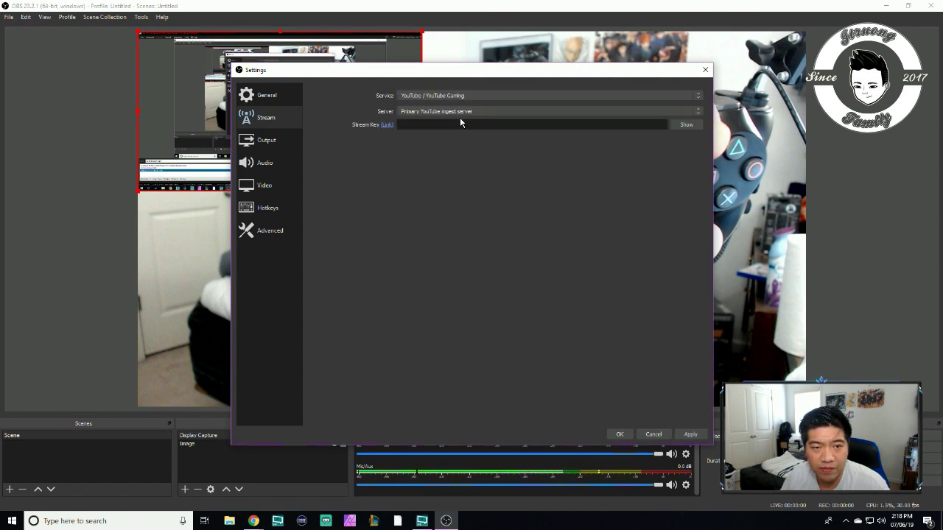
pyautogui.click(575, 112)
pyautogui.click(576, 119)
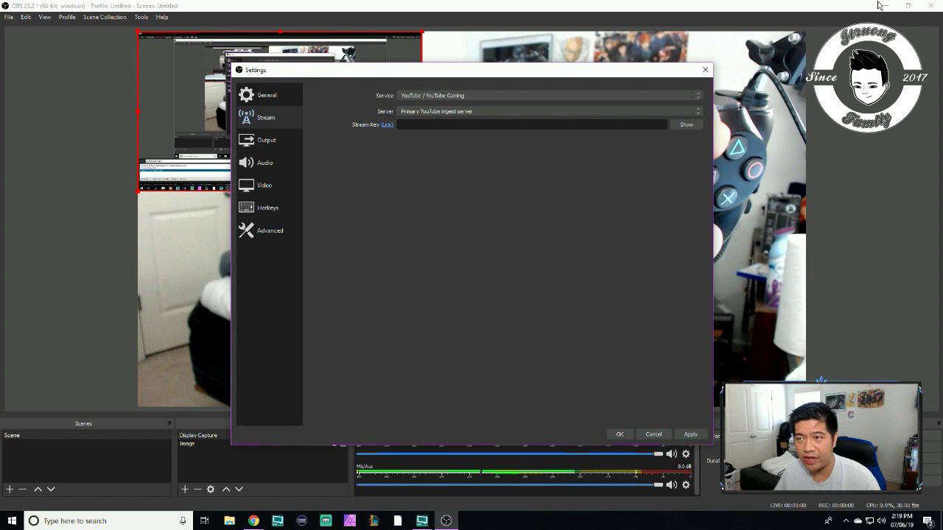
pyautogui.click(653, 434)
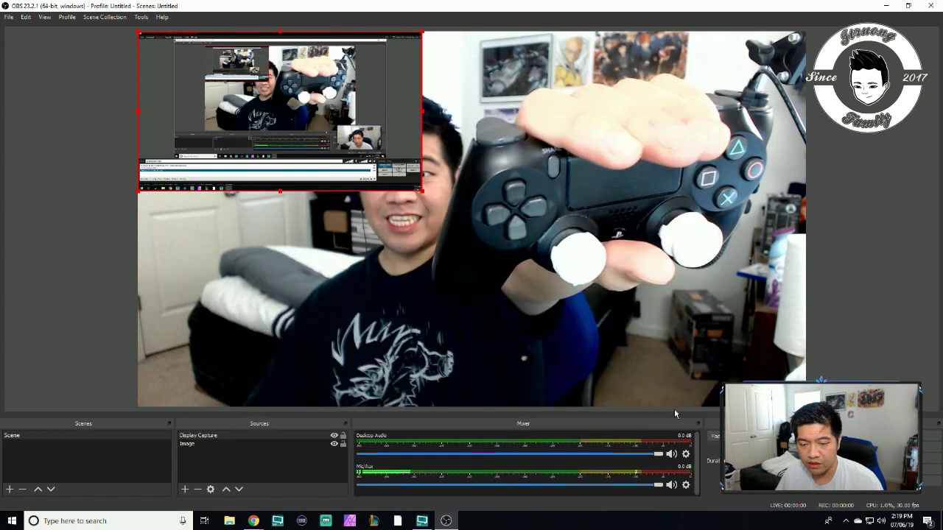
# Minimize OBS Studio and briefly open and dismiss the Windows search panel.
pyautogui.click(883, 11)
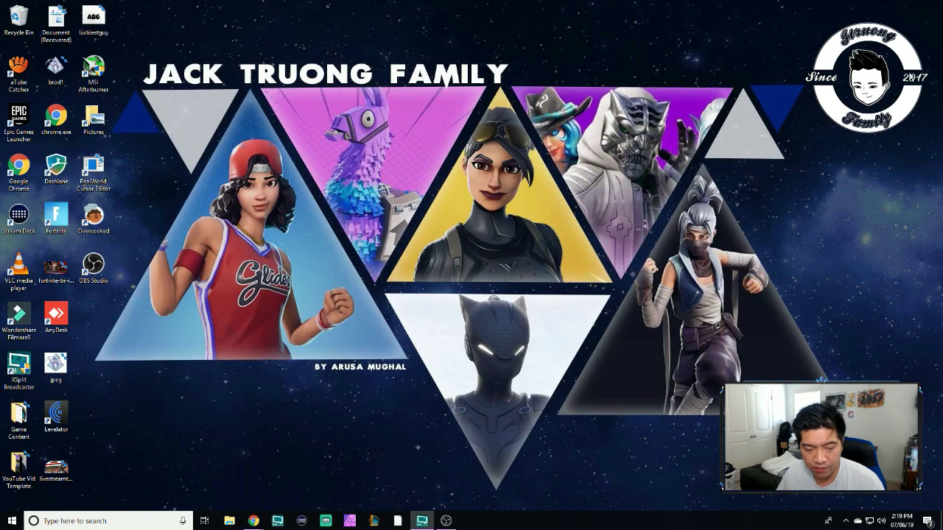
pyautogui.moveTo(254, 521)
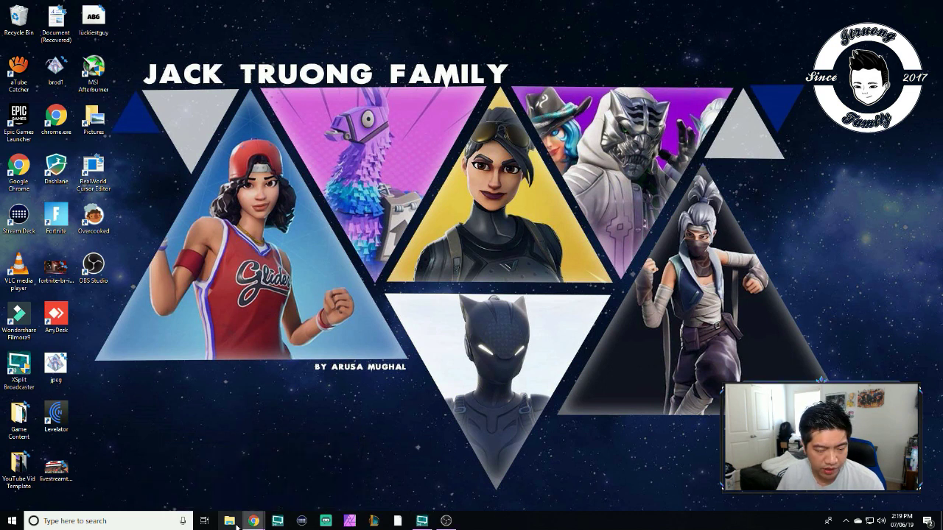
pyautogui.click(86, 520)
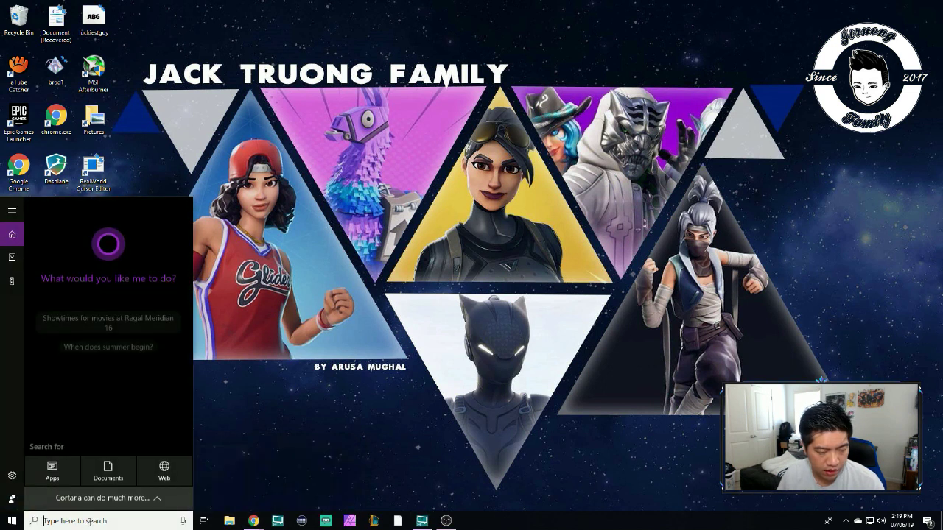
pyautogui.click(227, 498)
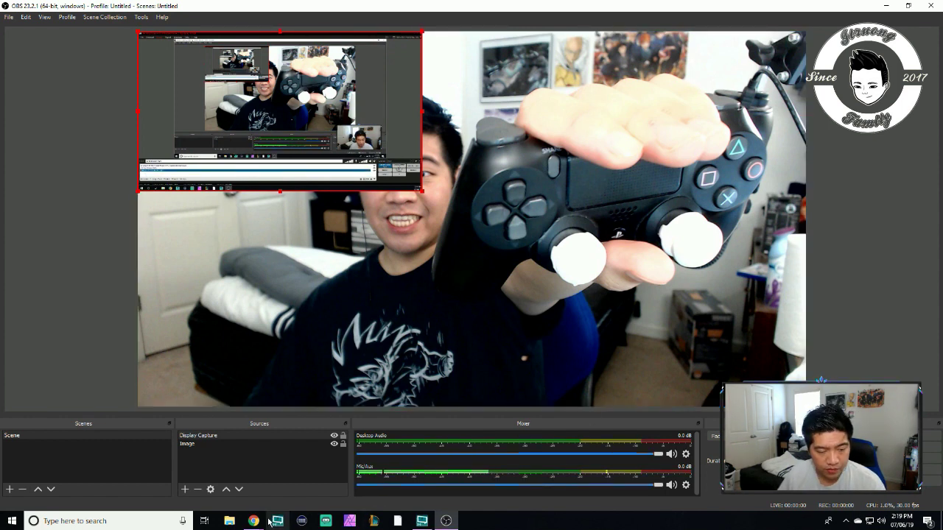
# Bring the Chrome New Tab window forward and load youtube.com/live_dashboard.
pyautogui.moveTo(254, 521)
pyautogui.click(347, 502)
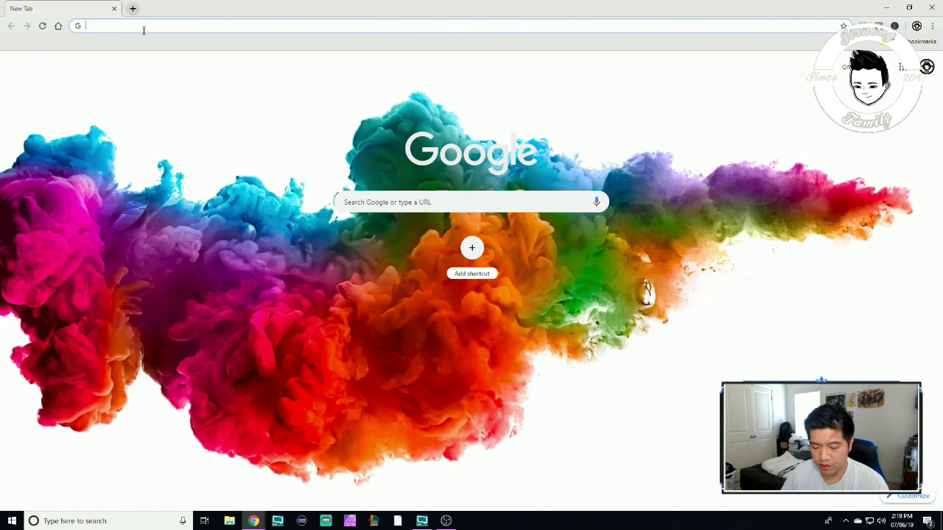
pyautogui.write('youtube.com')
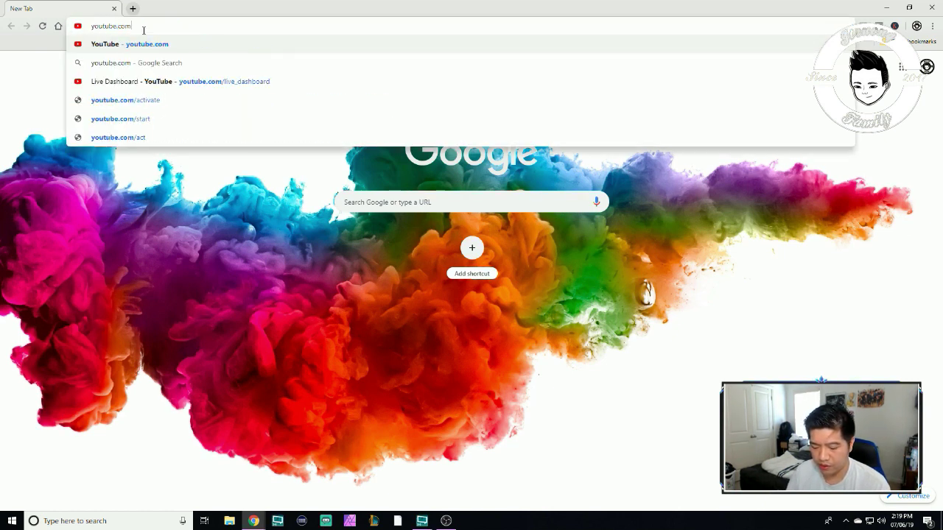
pyautogui.write('/liv')
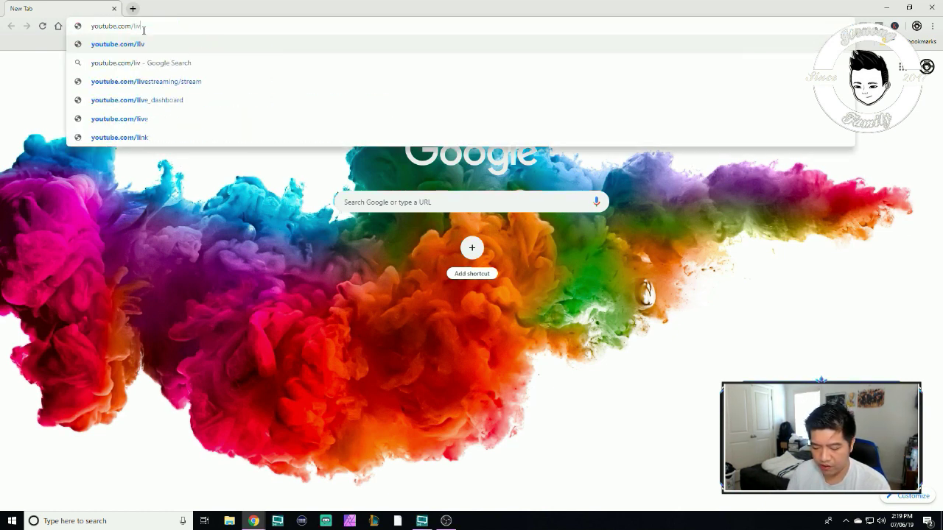
pyautogui.write('e_dash')
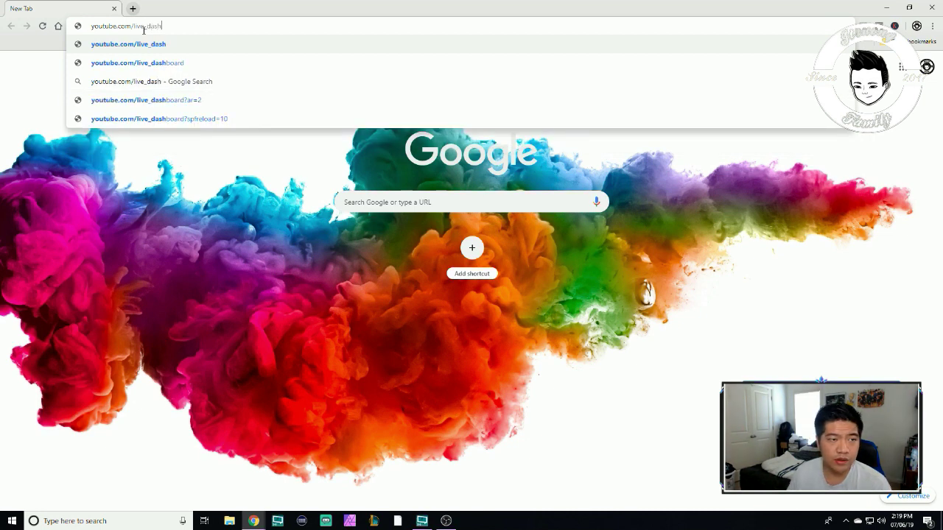
pyautogui.write('board')
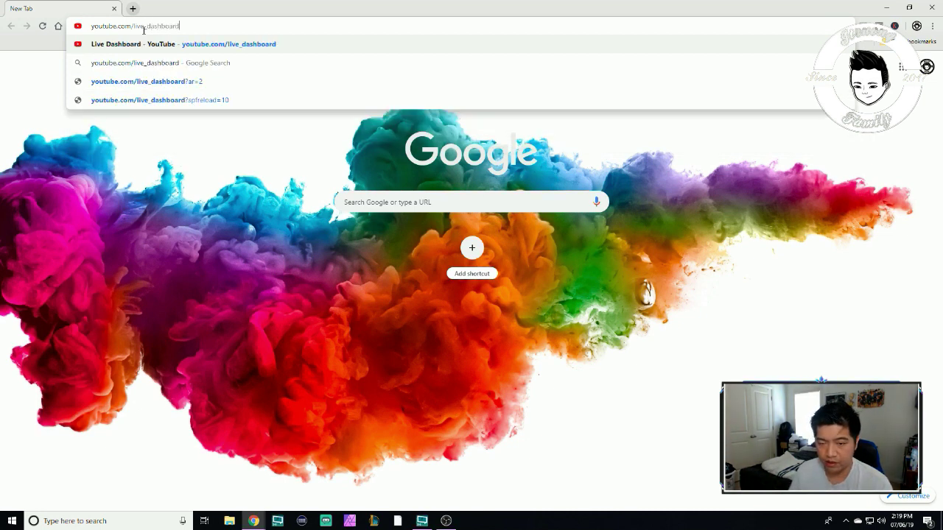
pyautogui.press('Return')
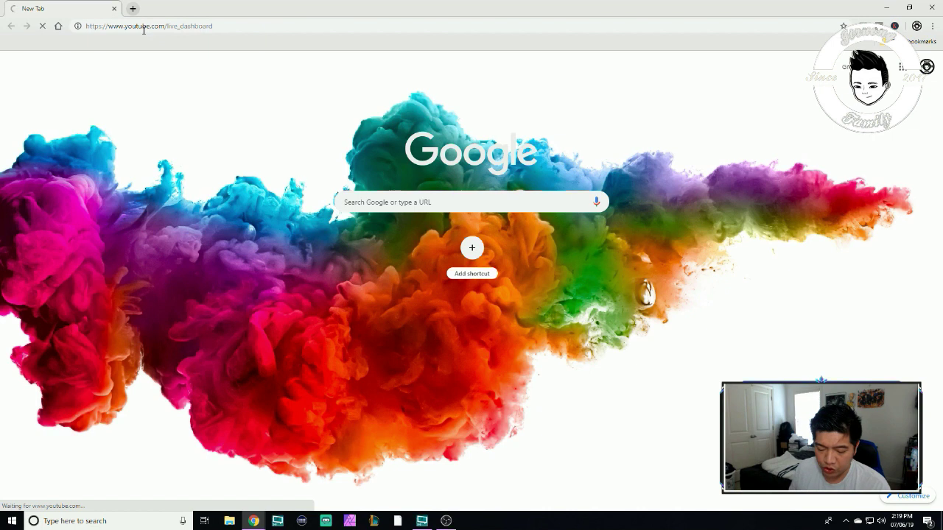